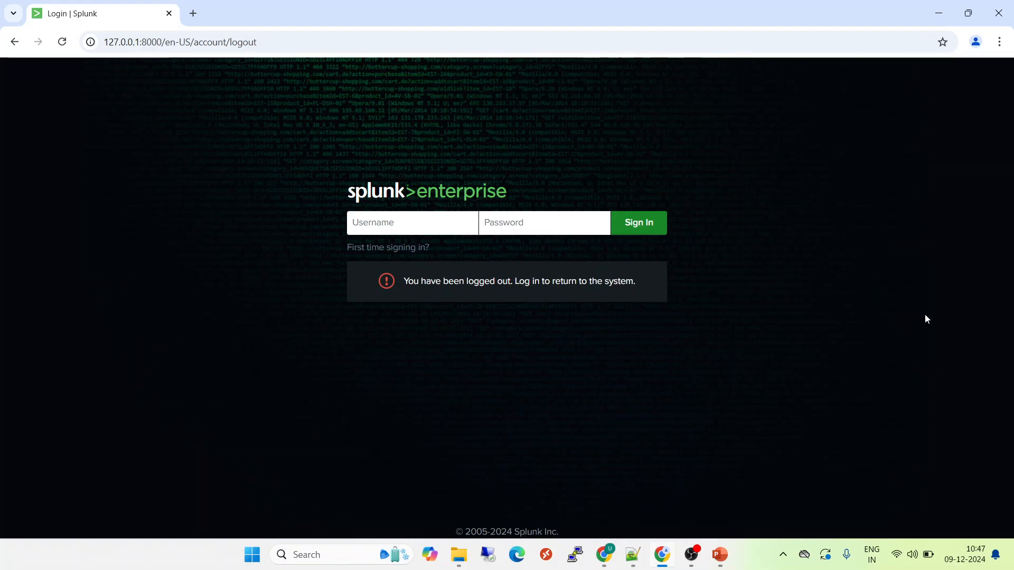
# Step: Sign in to Splunk Enterprise with the admin username and its password
pyautogui.write('admin')
pyautogui.press('Tab')
pyautogui.write('****')
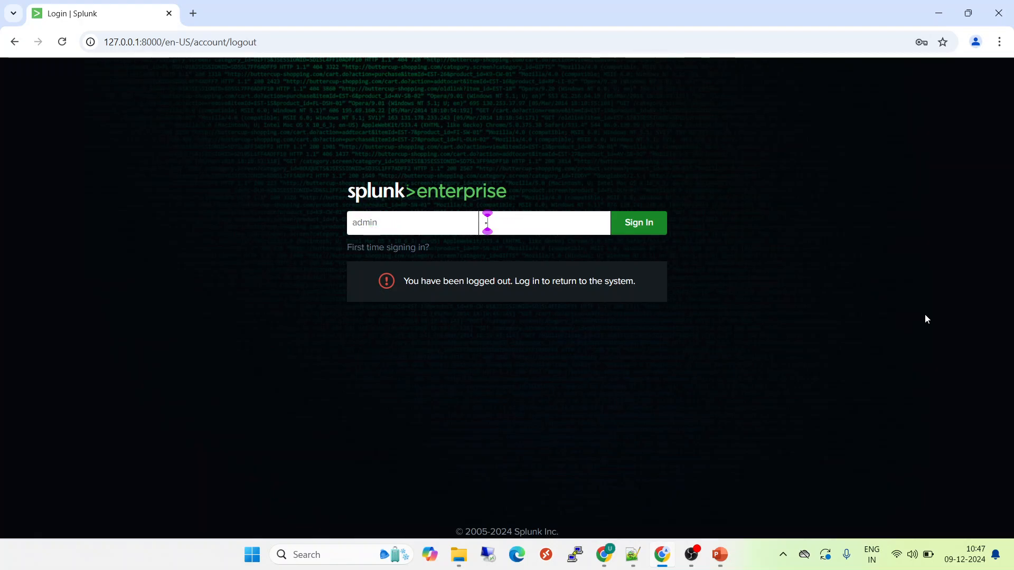
pyautogui.write('****')
pyautogui.press('Return')
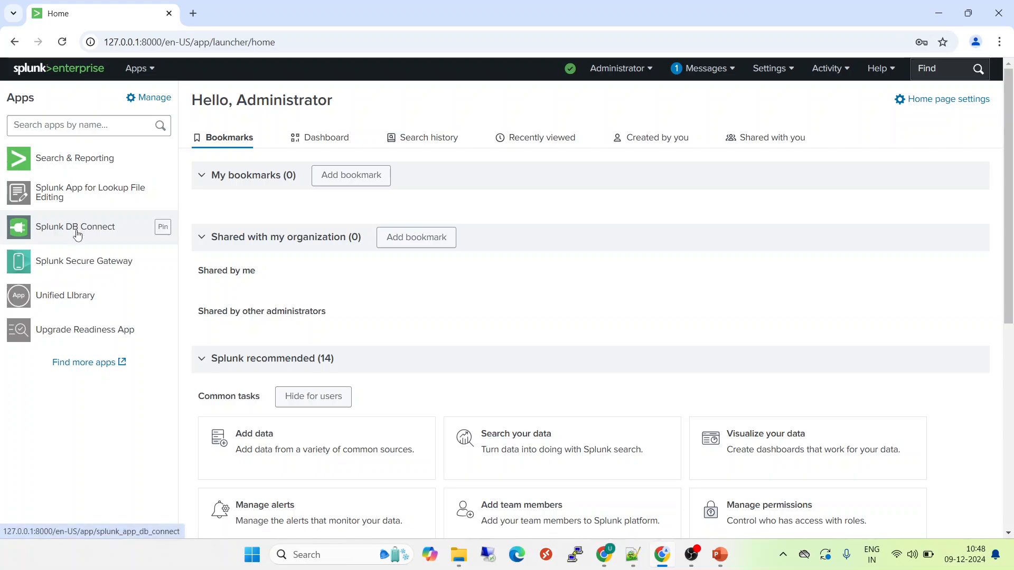
# Step: Go to Splunk DB Connect's Configuration > Settings > Drivers page and scroll through the driver table
pyautogui.click(77, 235)
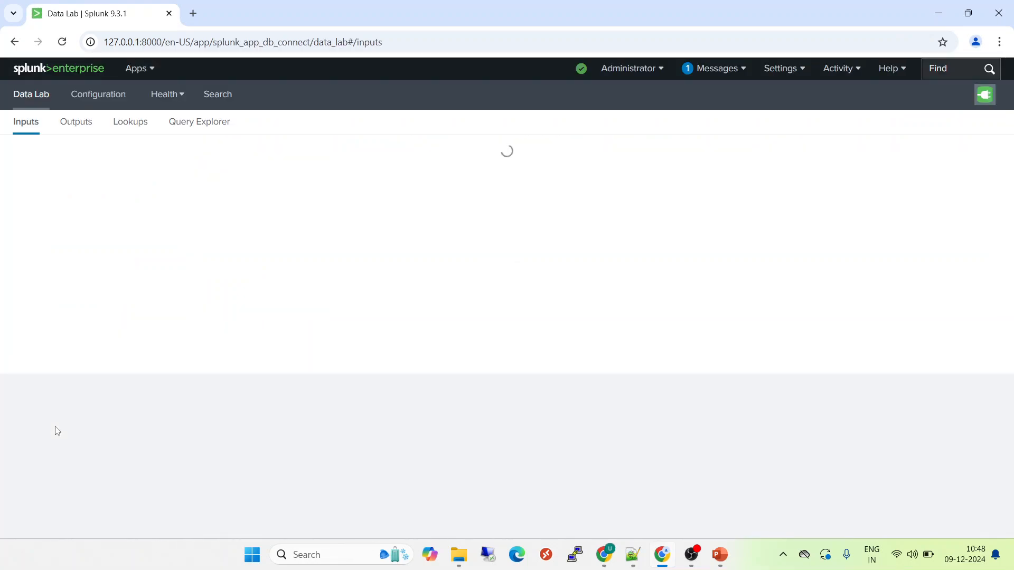
pyautogui.click(94, 97)
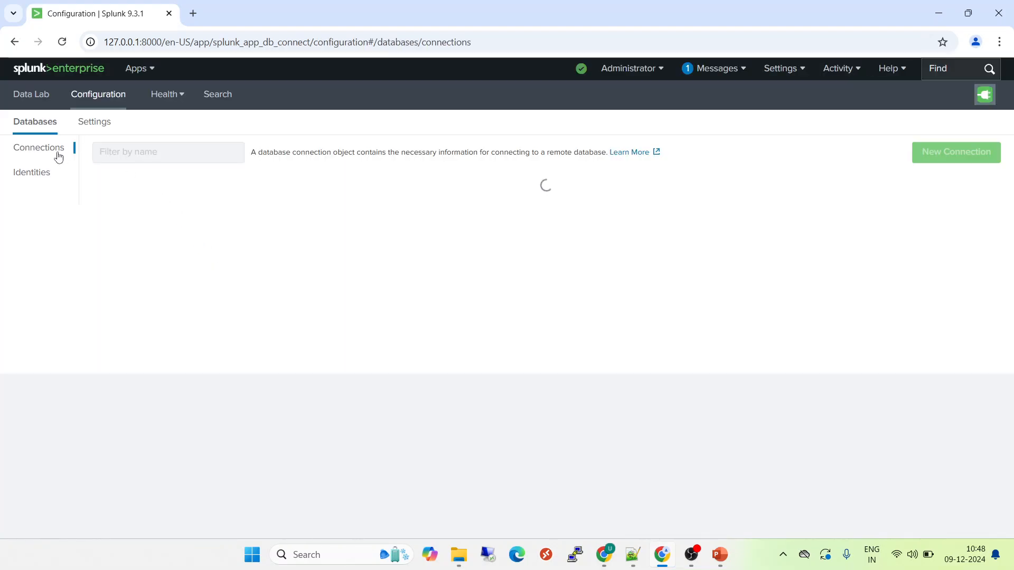
pyautogui.click(102, 124)
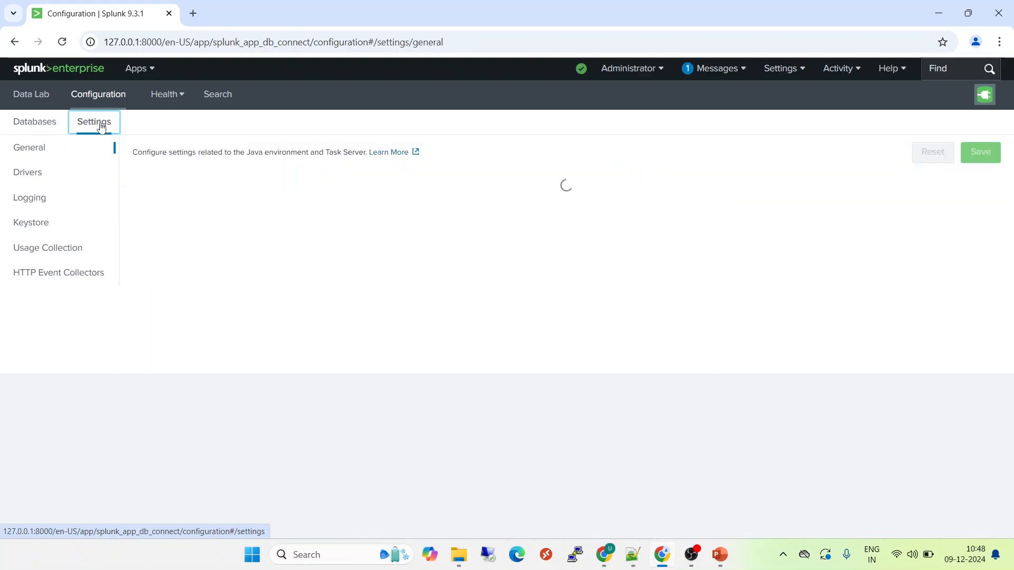
pyautogui.click(29, 178)
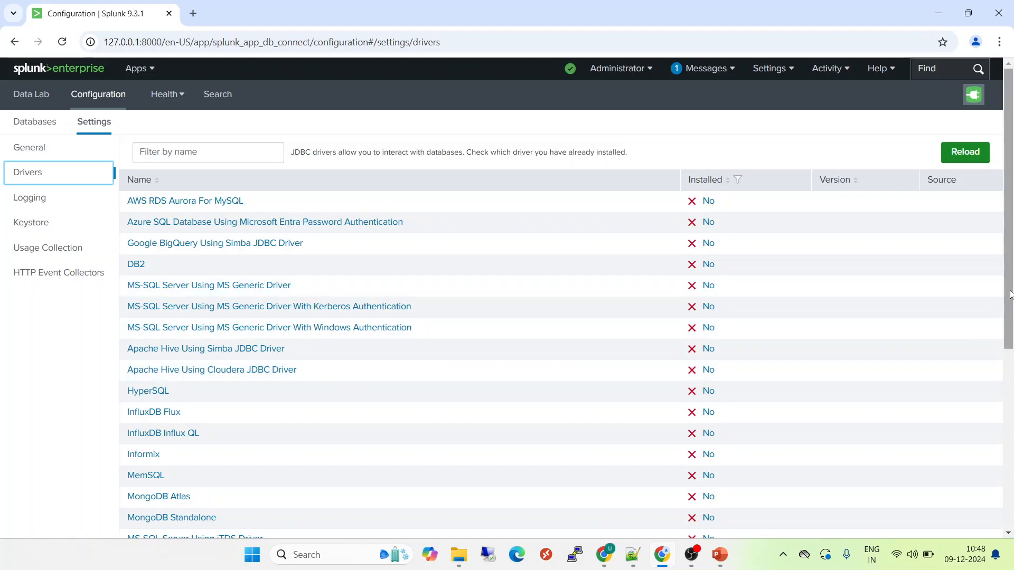
pyautogui.moveTo(1010, 294); pyautogui.dragTo(1011, 420)
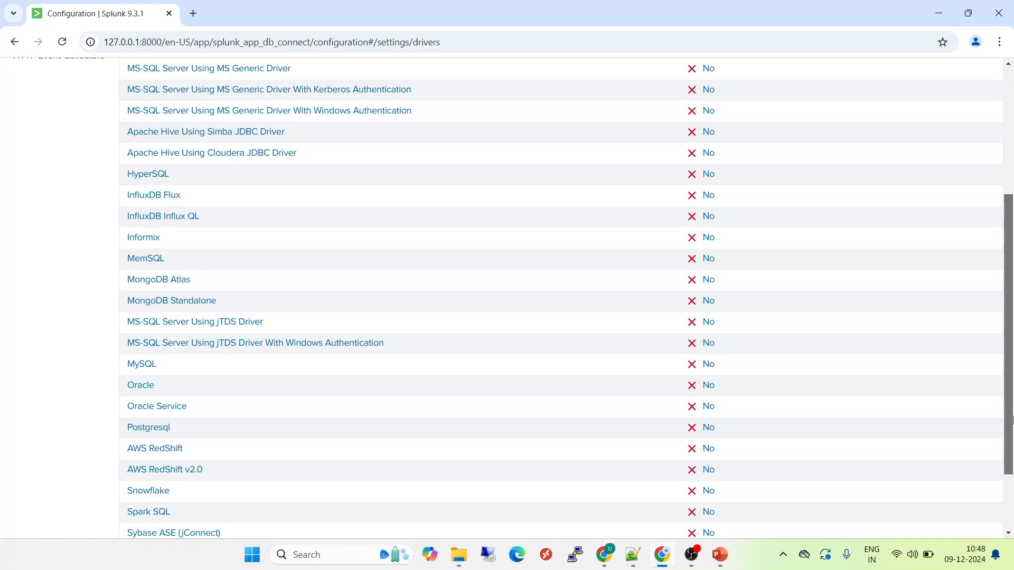
pyautogui.moveTo(1012, 419); pyautogui.dragTo(1010, 402)
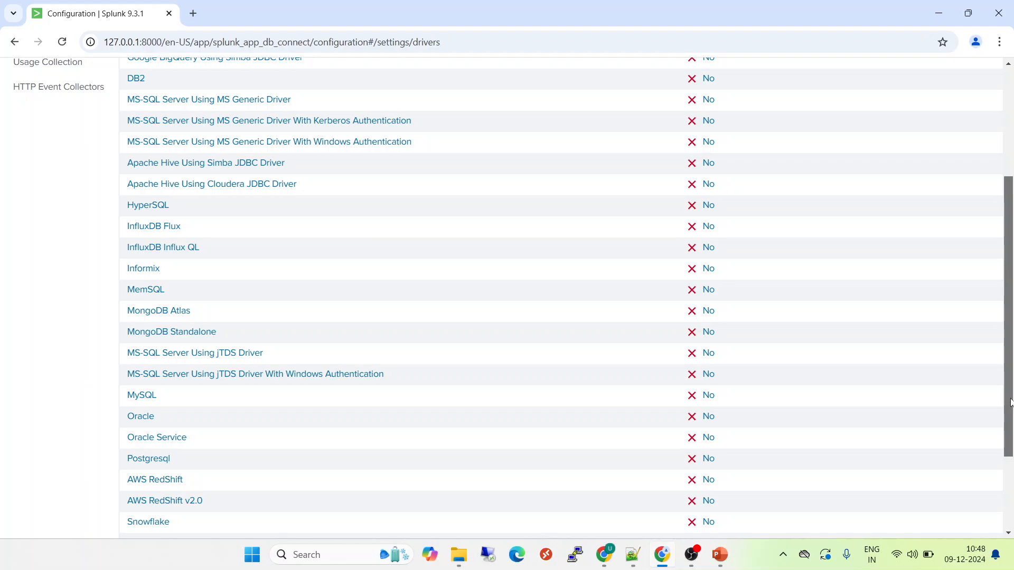
pyautogui.moveTo(1011, 402); pyautogui.dragTo(1006, 365)
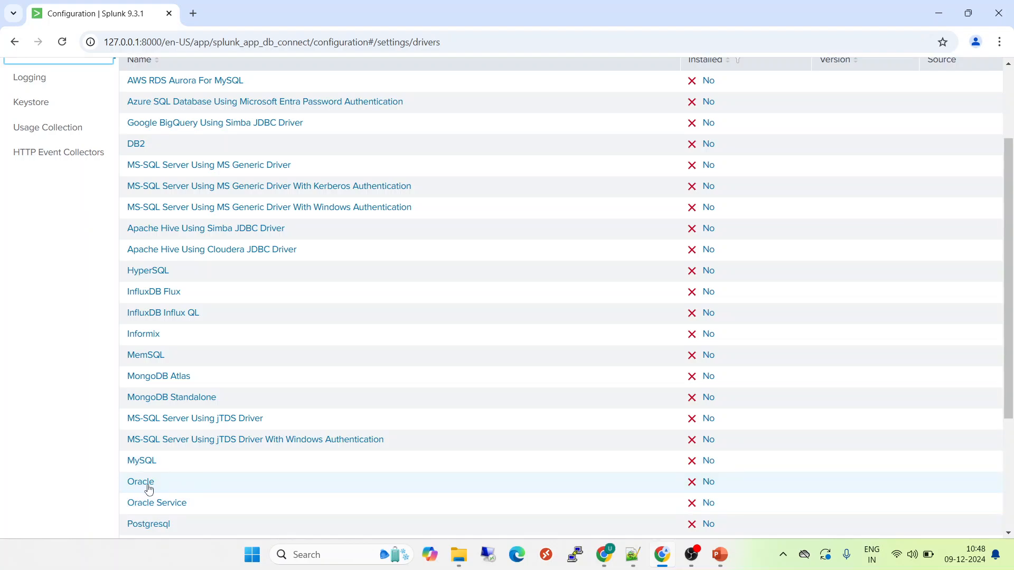
# Step: Return to the Google results for 'Spunk db connect install driver' and open the 'Install database drivers' documentation
pyautogui.click(605, 565)
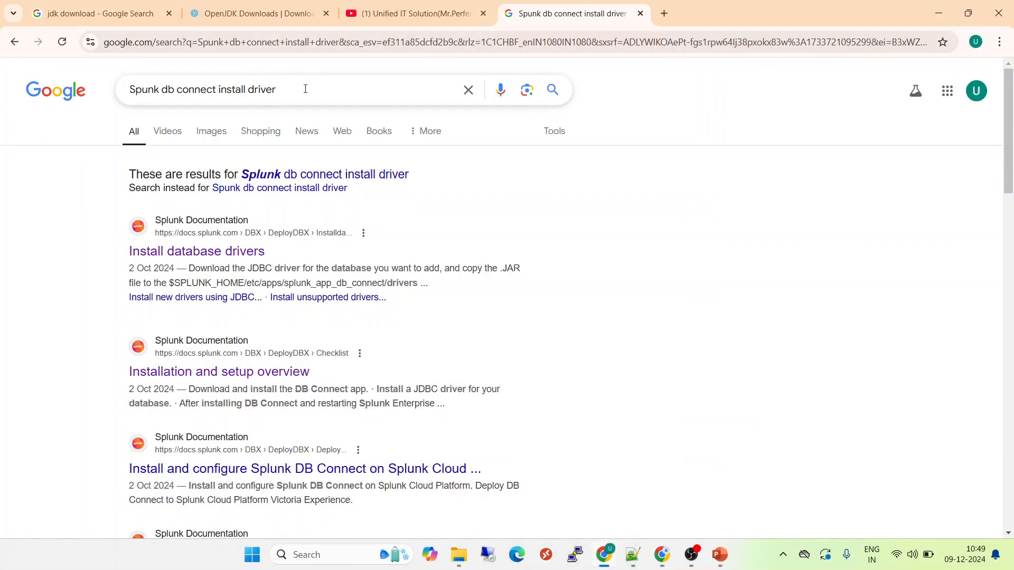
pyautogui.moveTo(307, 86); pyautogui.dragTo(127, 87)
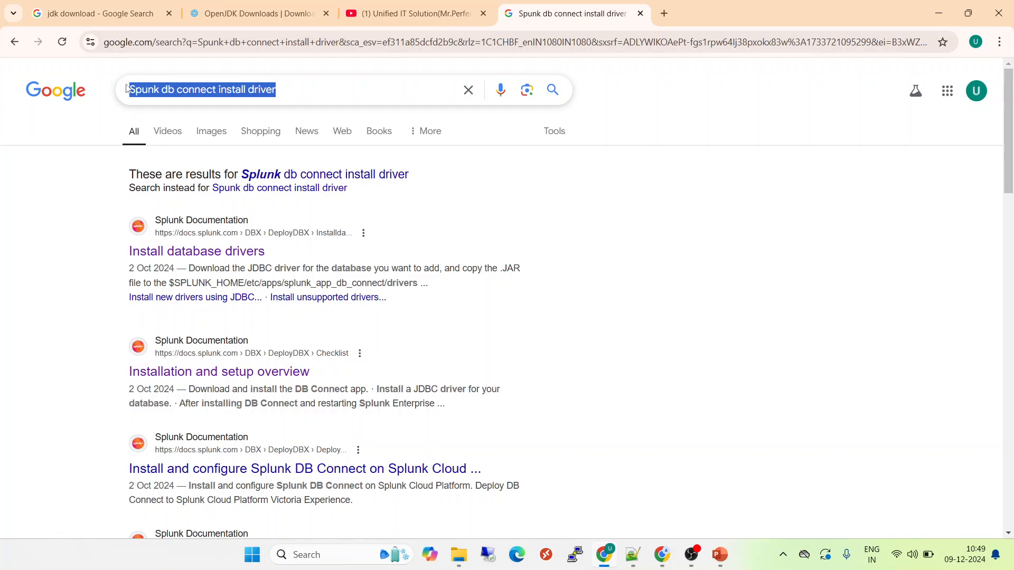
pyautogui.click(208, 257)
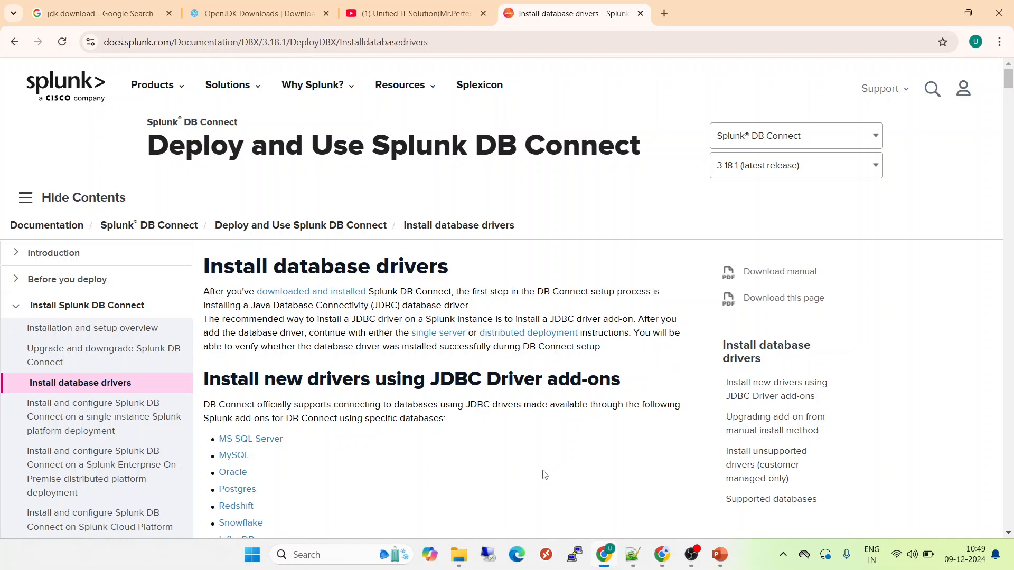
# Step: Open the MySQL JDBC add-on link from 'Install new drivers using JDBC Driver add-ons' in a new tab
pyautogui.scroll(-3, 544, 474)
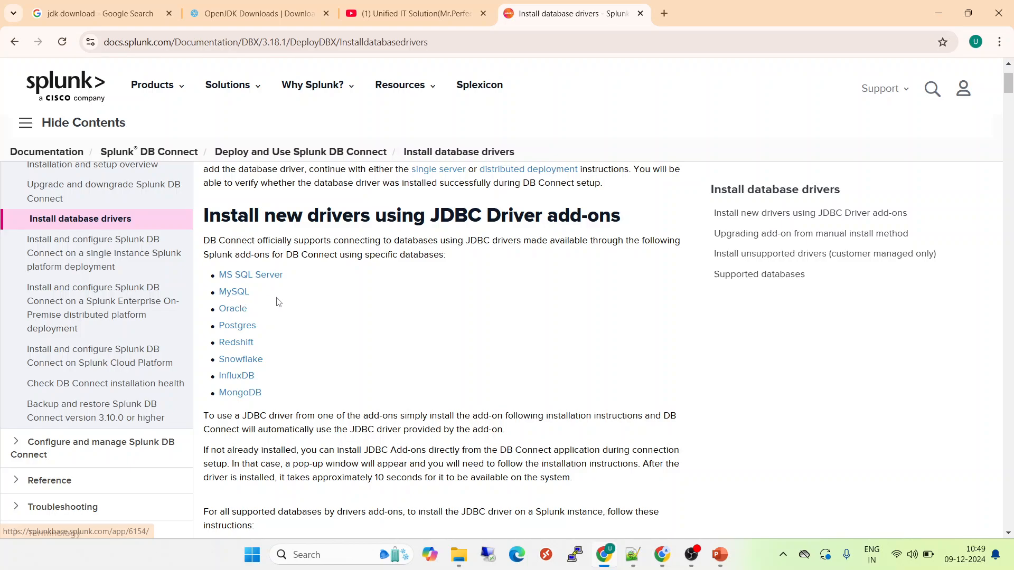
pyautogui.keyDown('ctrl'); pyautogui.click(234, 297); pyautogui.keyUp('ctrl')
pyautogui.click(720, 4)
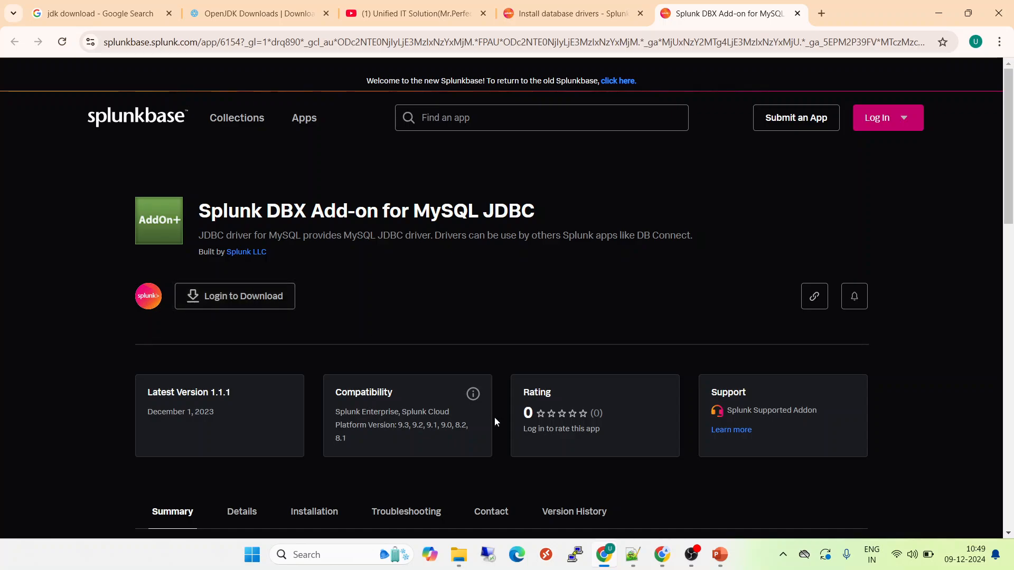
# Step: Review the add-on's Version History, Installation, Details and Summary tabs, then choose Login to Download
pyautogui.scroll(-3, 1011, 170)
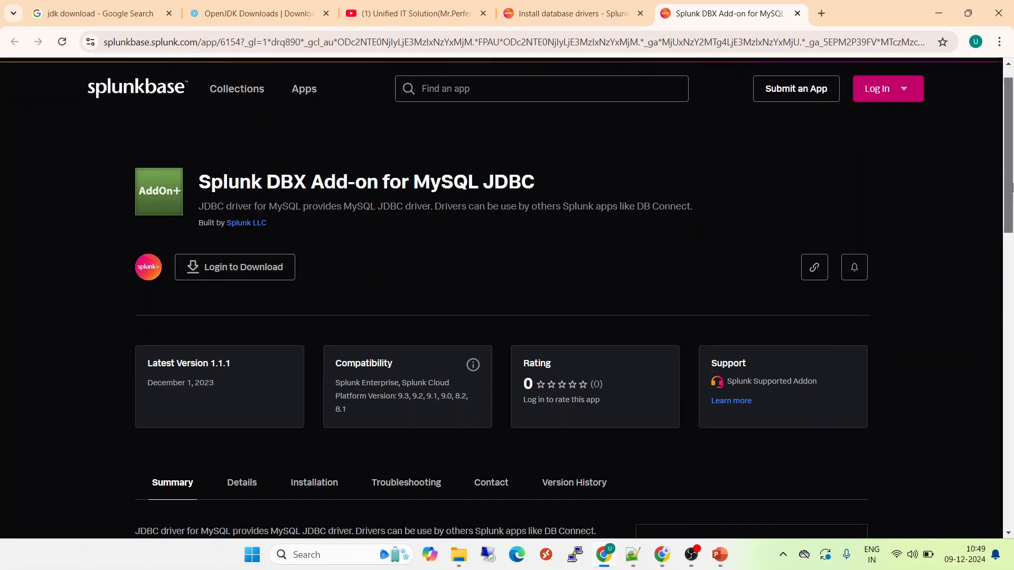
pyautogui.click(567, 317)
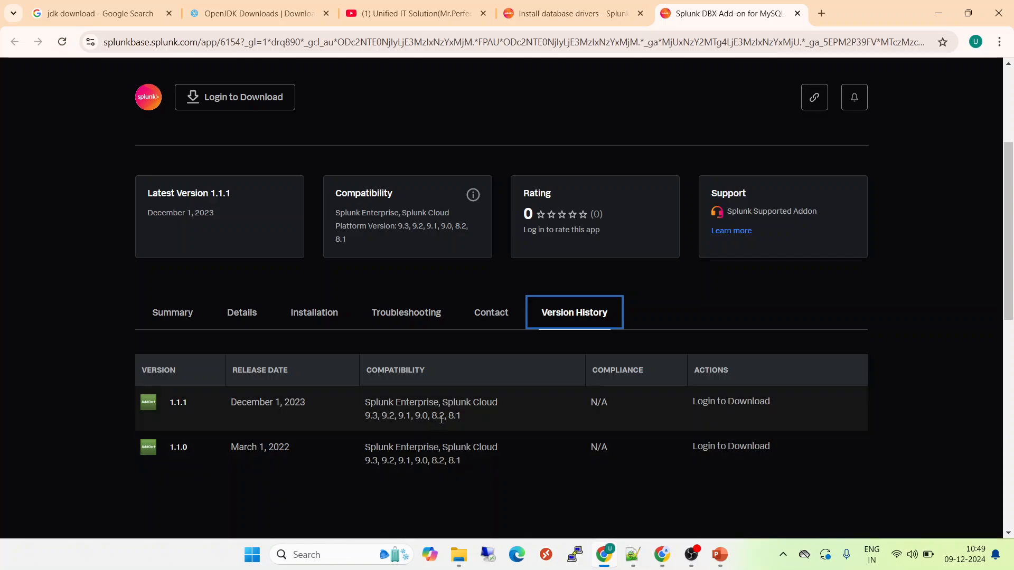
pyautogui.click(317, 315)
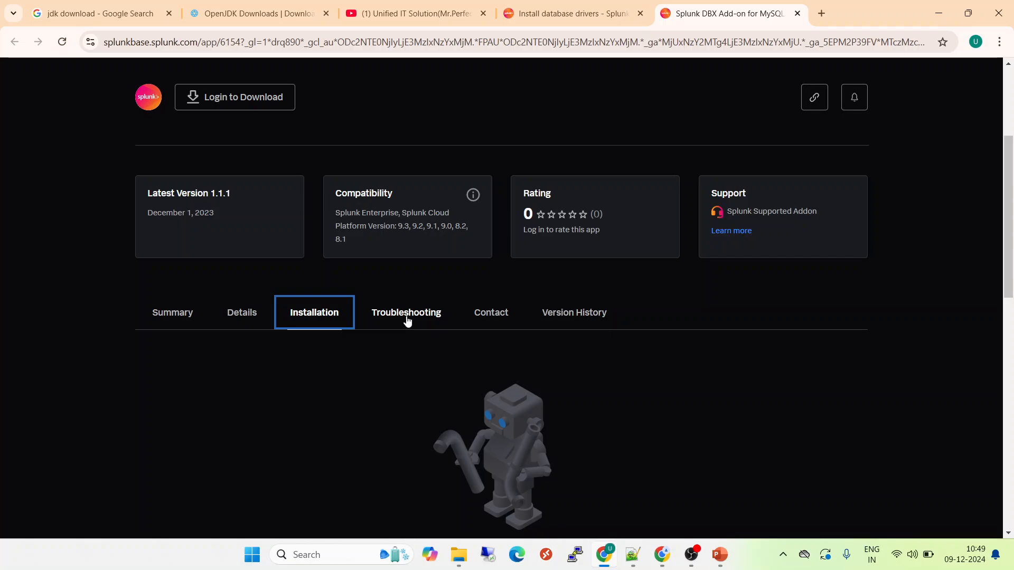
pyautogui.click(237, 317)
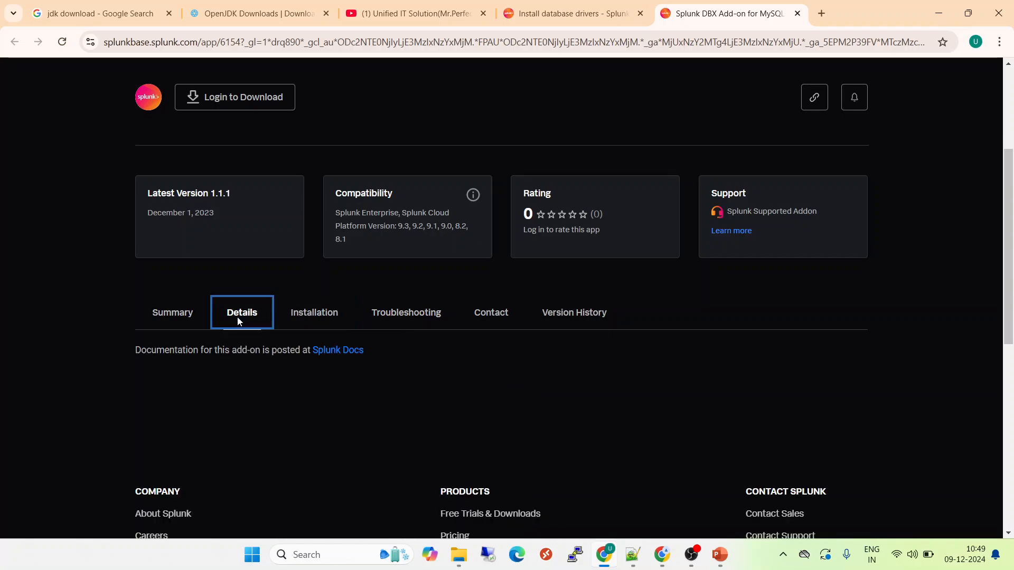
pyautogui.click(163, 322)
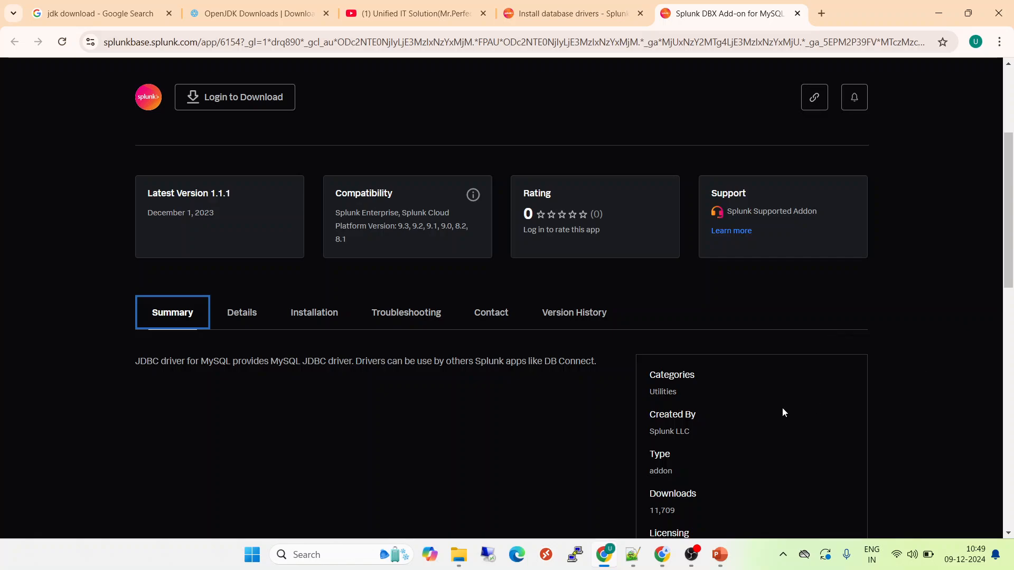
pyautogui.moveTo(664, 431); pyautogui.dragTo(689, 430)
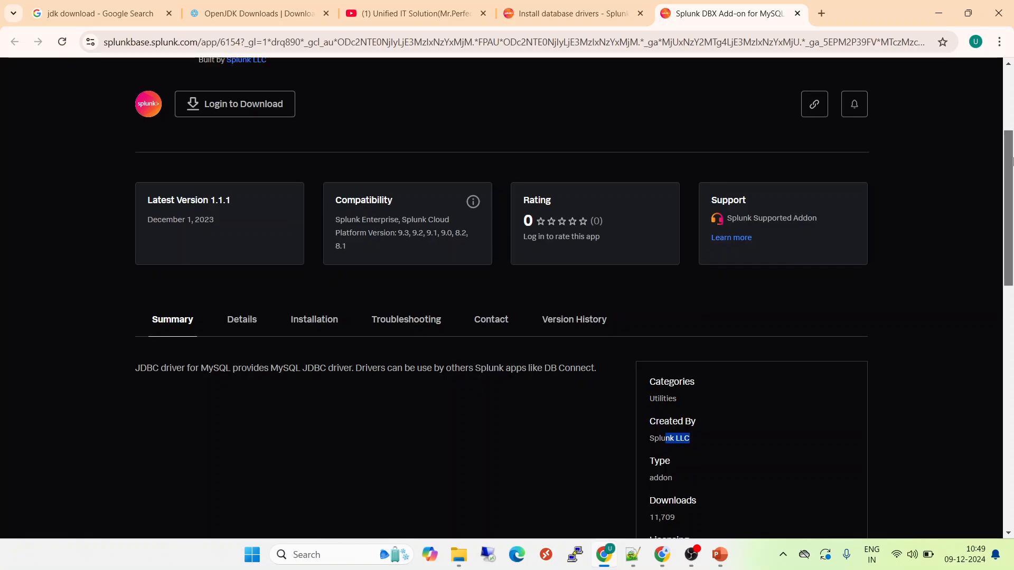
pyautogui.scroll(4, 241, 270)
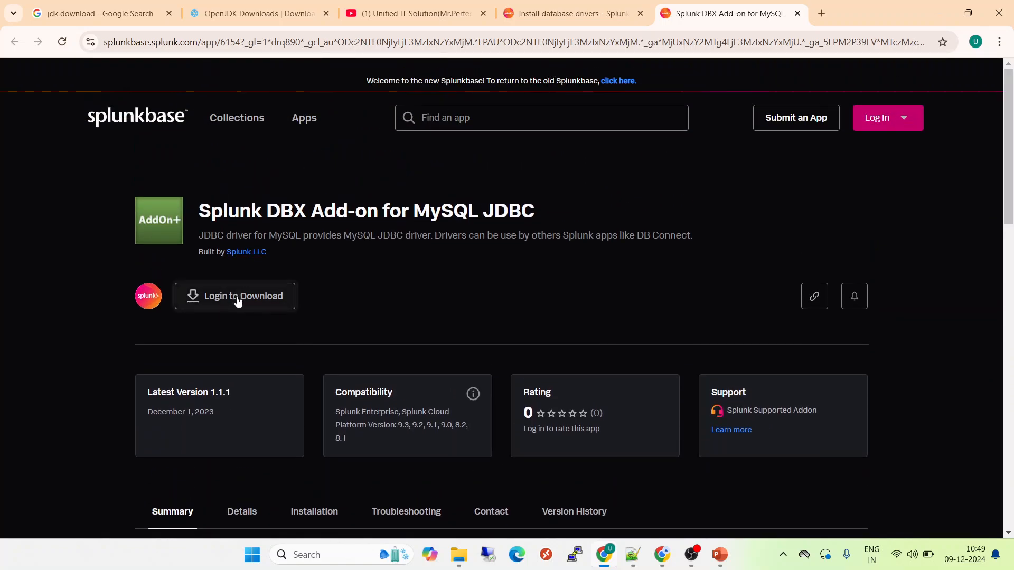
pyautogui.click(235, 295)
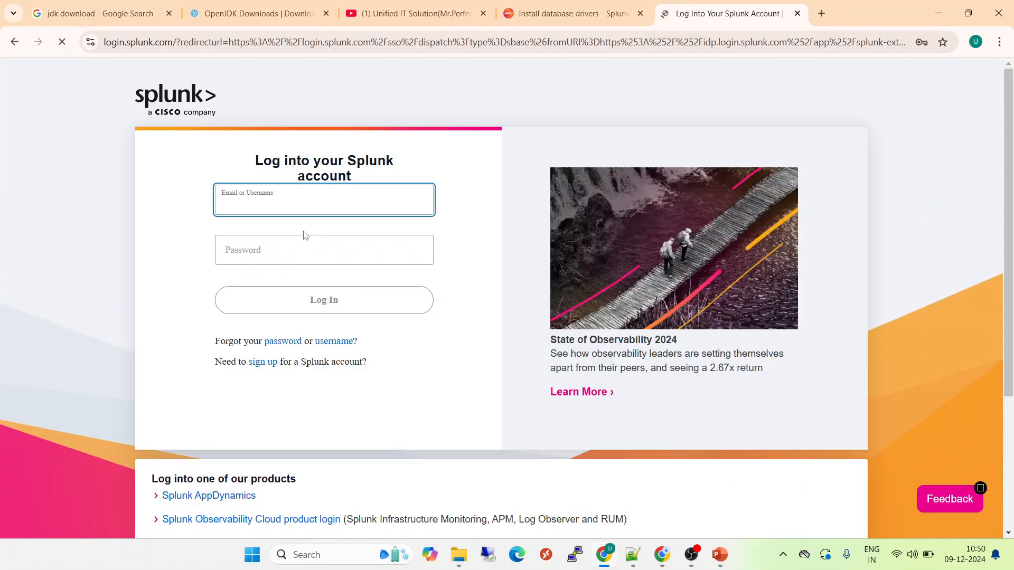
# Step: Fill the login e-mail field from a saved account suggestion
pyautogui.write('mins')
pyautogui.press('BackSpace')
pyautogui.press('BackSpace')
pyautogui.press('BackSpace')
pyautogui.press('BackSpace')
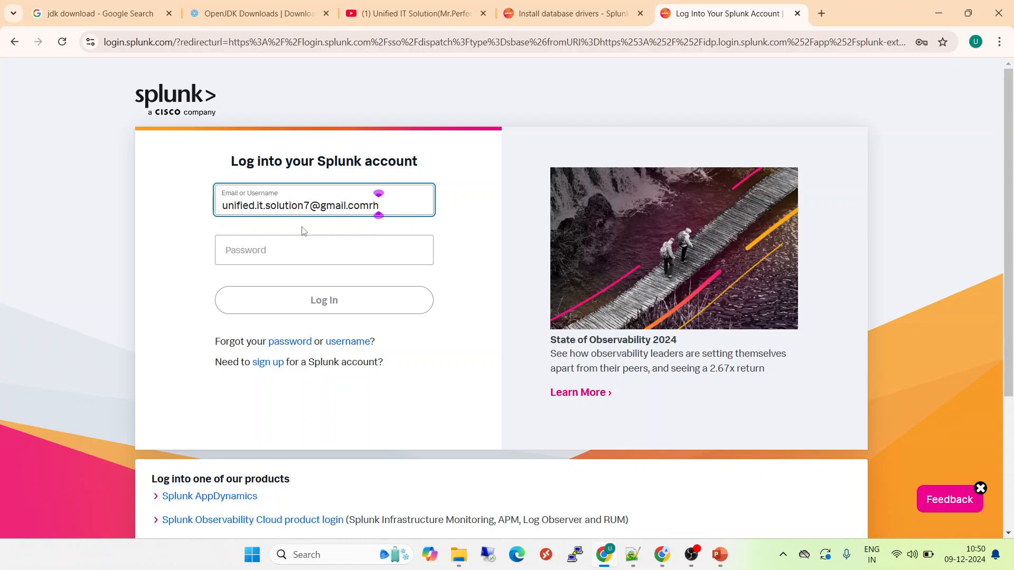
pyautogui.press('BackSpace')
pyautogui.press('BackSpace')
pyautogui.press('BackSpace')
pyautogui.press('BackSpace')
pyautogui.press('BackSpace')
pyautogui.press('BackSpace')
pyautogui.press('BackSpace')
pyautogui.press('BackSpace')
pyautogui.press('BackSpace')
pyautogui.press('BackSpace')
pyautogui.press('BackSpace')
pyautogui.press('BackSpace')
pyautogui.press('BackSpace')
pyautogui.press('BackSpace')
pyautogui.press('BackSpace')
pyautogui.press('BackSpace')
pyautogui.press('BackSpace')
pyautogui.press('BackSpace')
pyautogui.press('BackSpace')
pyautogui.press('BackSpace')
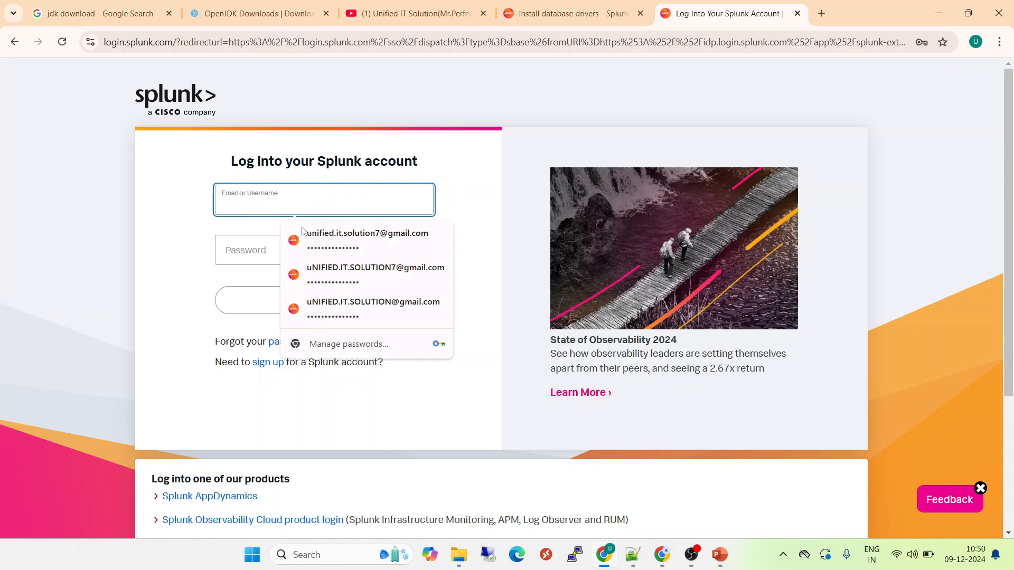
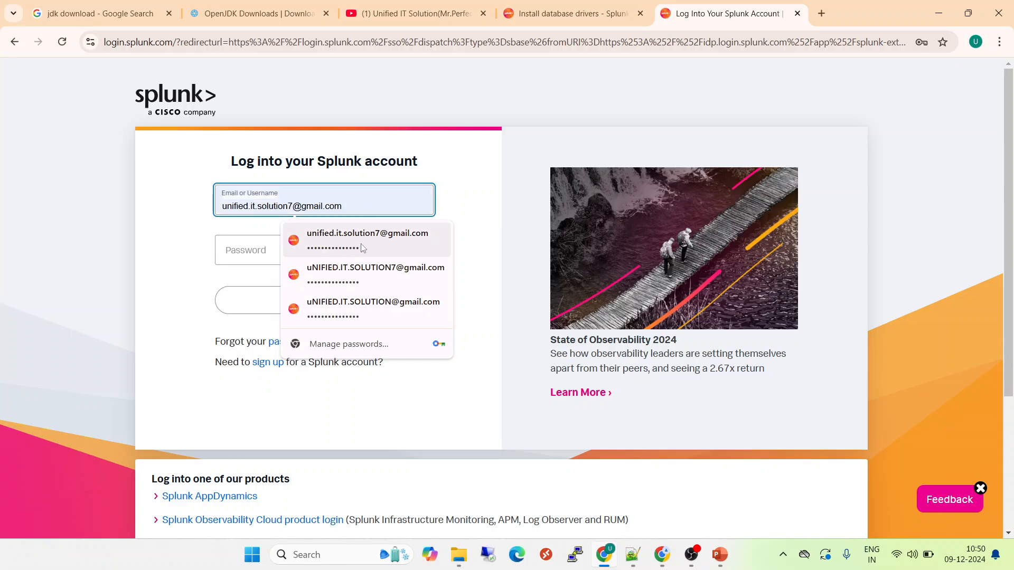
pyautogui.click(359, 243)
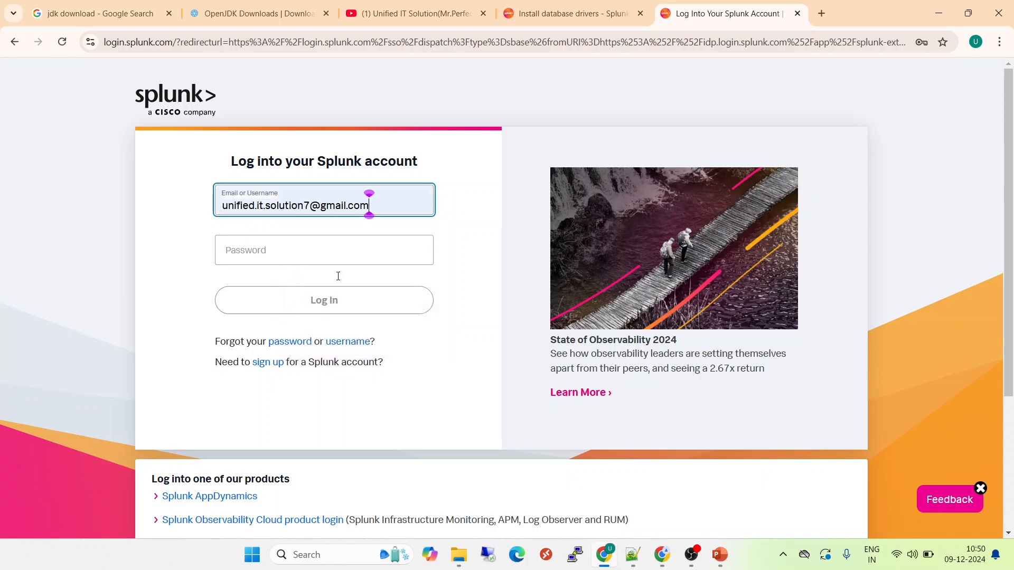
pyautogui.click(385, 203)
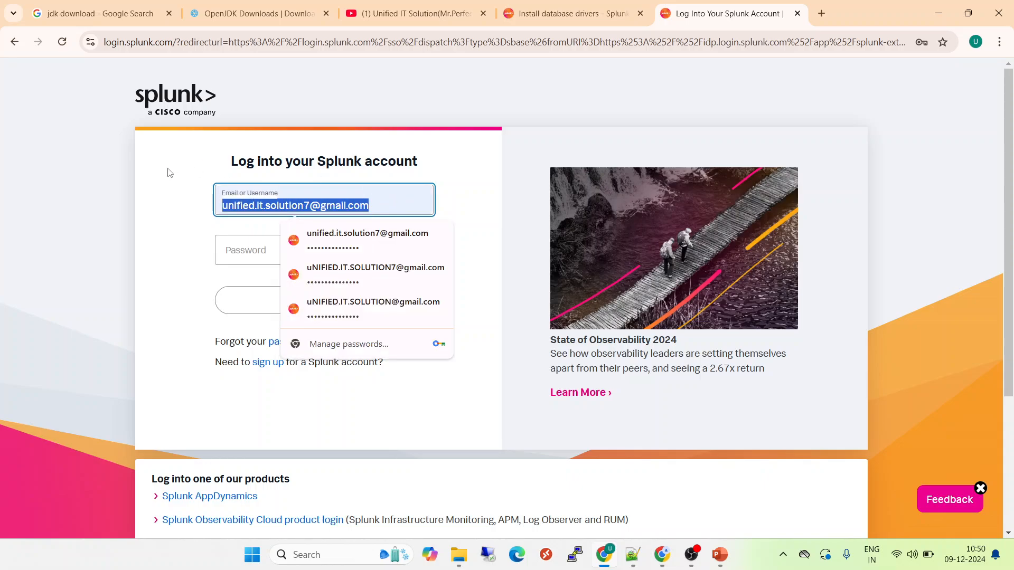
pyautogui.click(369, 268)
# Step: Enter the account username and password and submit, retyping the password after a failed attempt
pyautogui.tripleClick(412, 206)
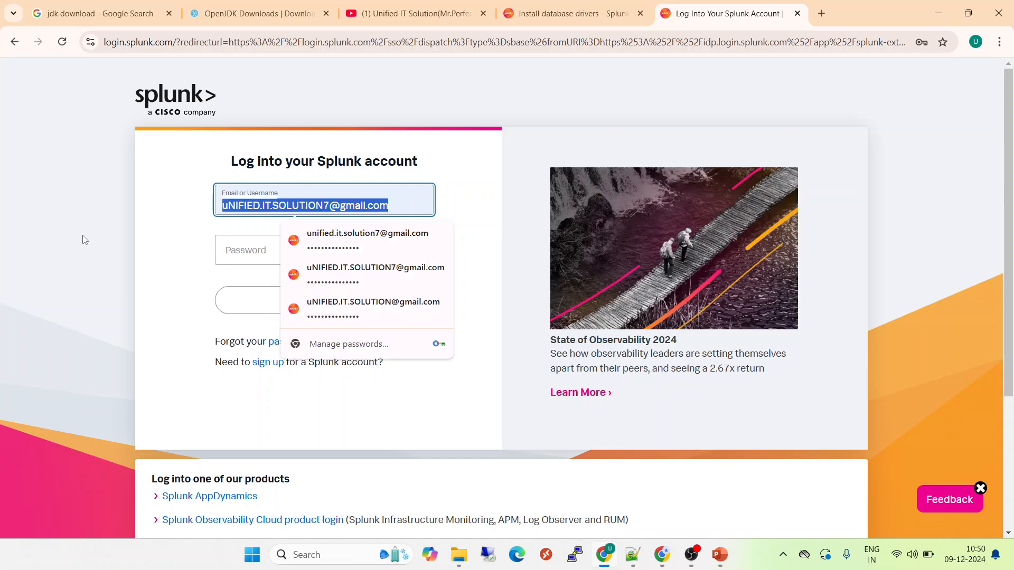
pyautogui.write('rhiraisn')
pyautogui.press('Tab')
pyautogui.write('****')
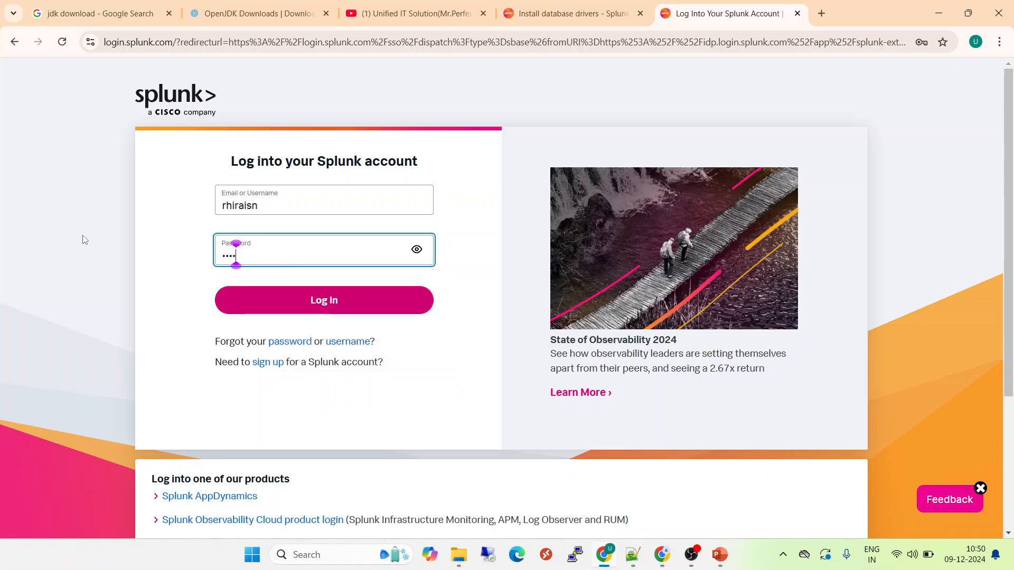
pyautogui.write('****')
pyautogui.press('Return')
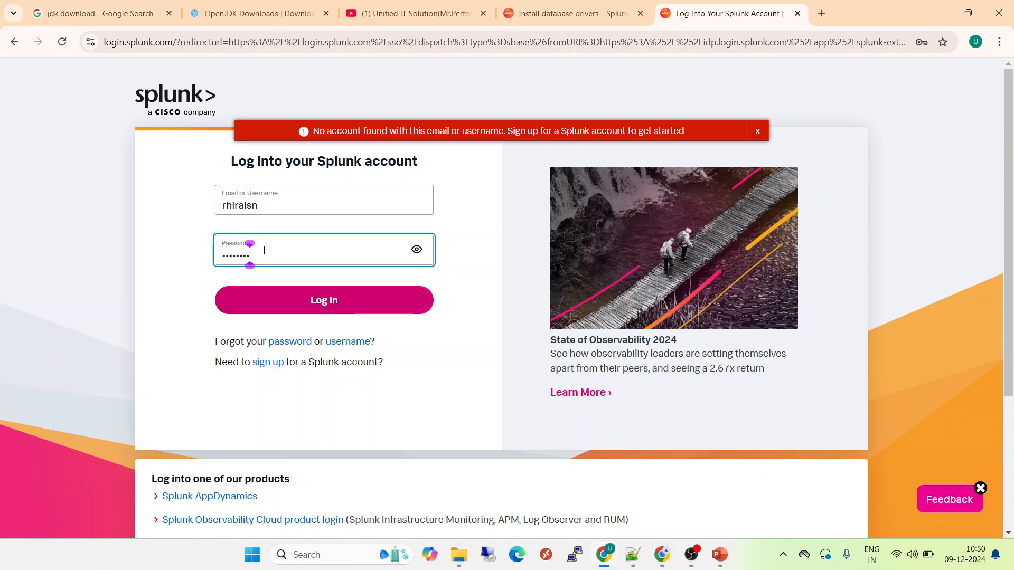
pyautogui.moveTo(263, 251); pyautogui.dragTo(141, 274)
pyautogui.write('********')
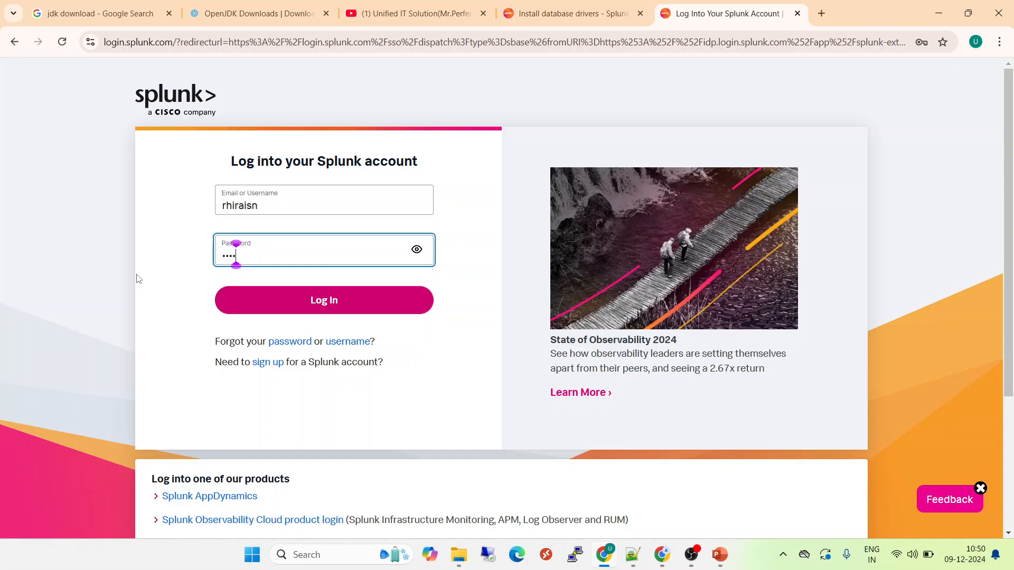
pyautogui.press('Return')
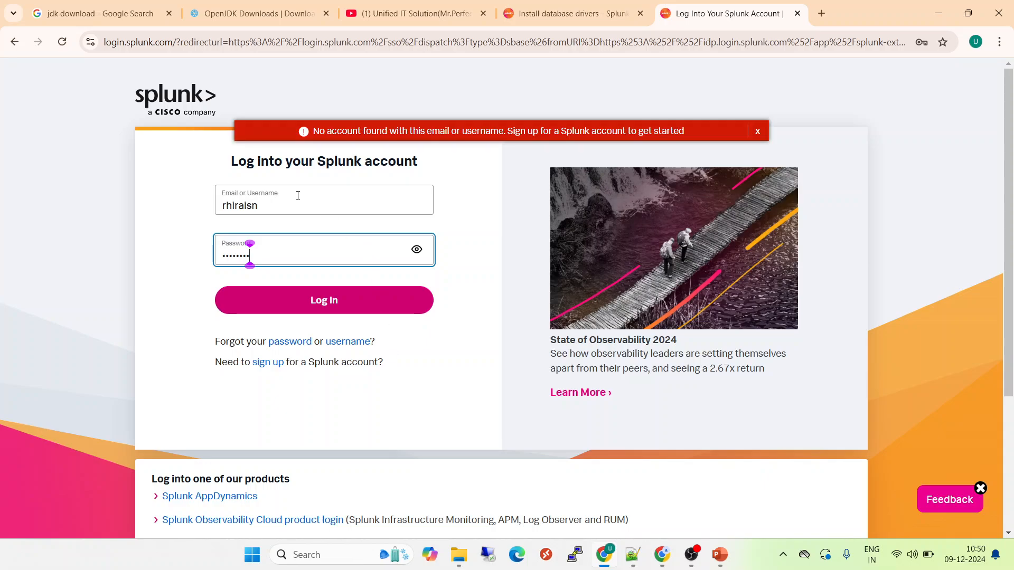
# Step: Fix the username's misspelled ending via the suggestion, re-enter the password and sign in
pyautogui.click(273, 206)
pyautogui.press('BackSpace')
pyautogui.press('BackSpace')
pyautogui.press('BackSpace')
pyautogui.write('s')
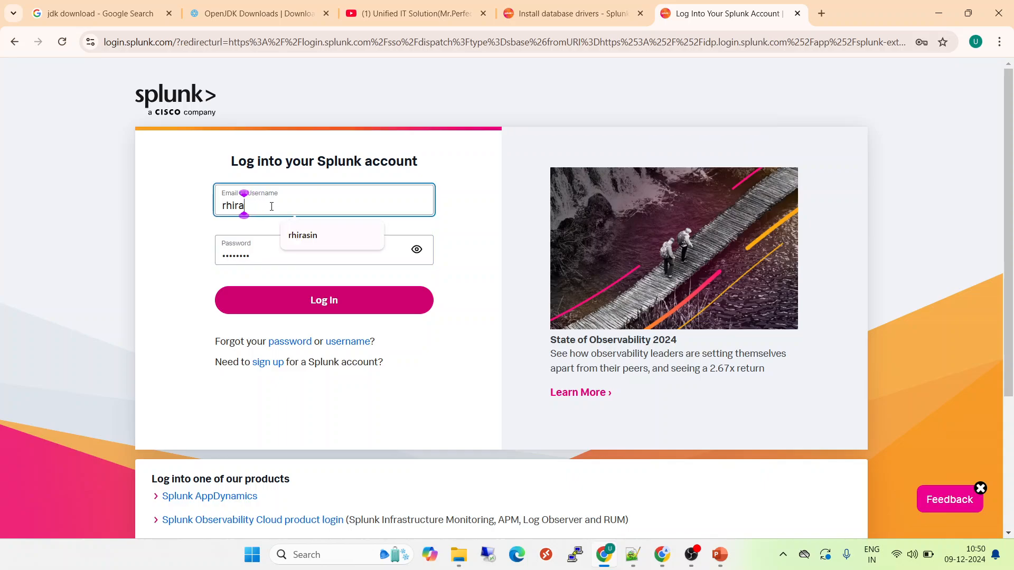
pyautogui.click(339, 238)
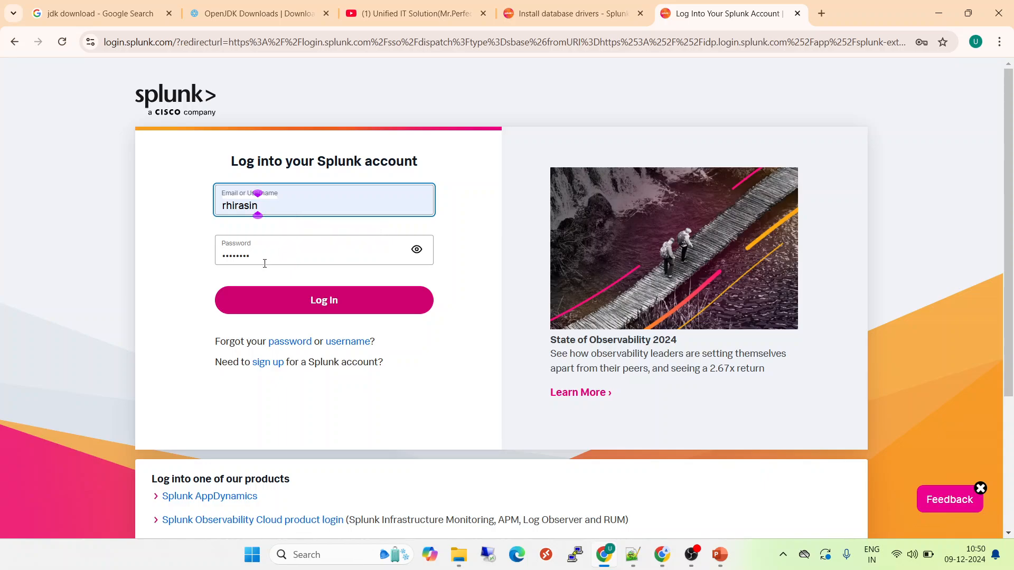
pyautogui.press('Tab')
pyautogui.write('*******')
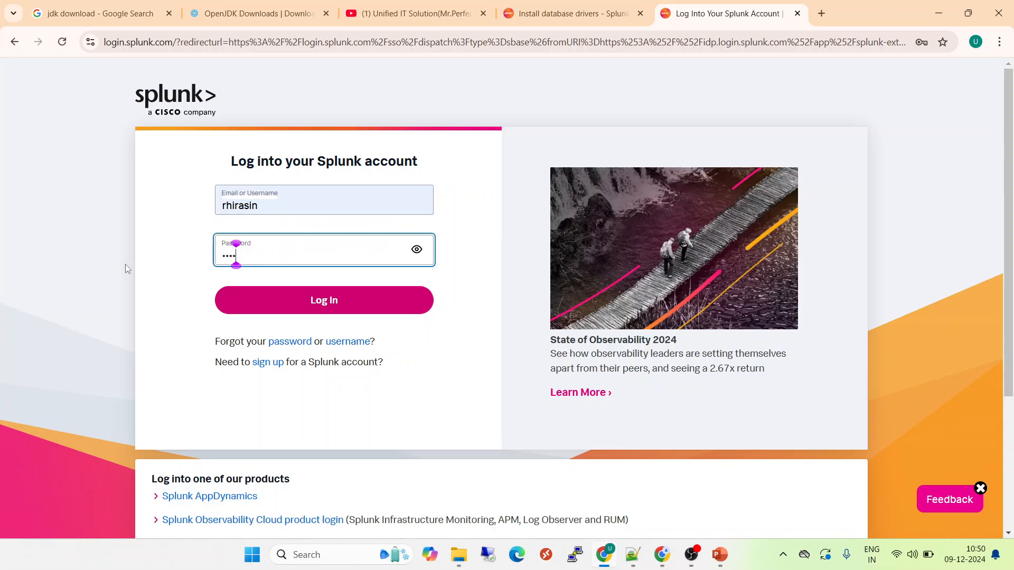
pyautogui.write('*')
pyautogui.press('Return')
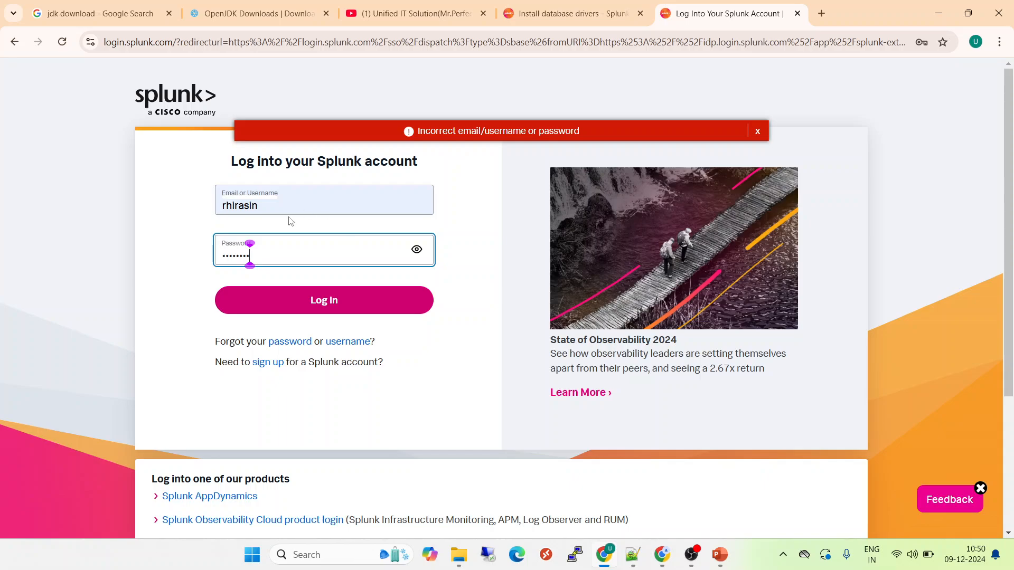
pyautogui.moveTo(282, 247); pyautogui.dragTo(121, 246)
pyautogui.write('****')
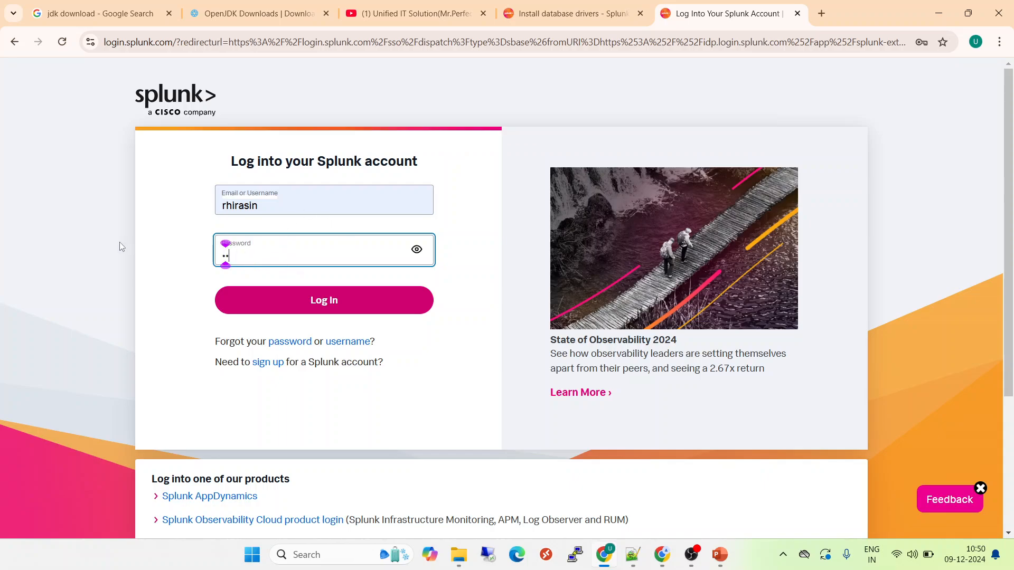
pyautogui.write('****')
pyautogui.press('Return')
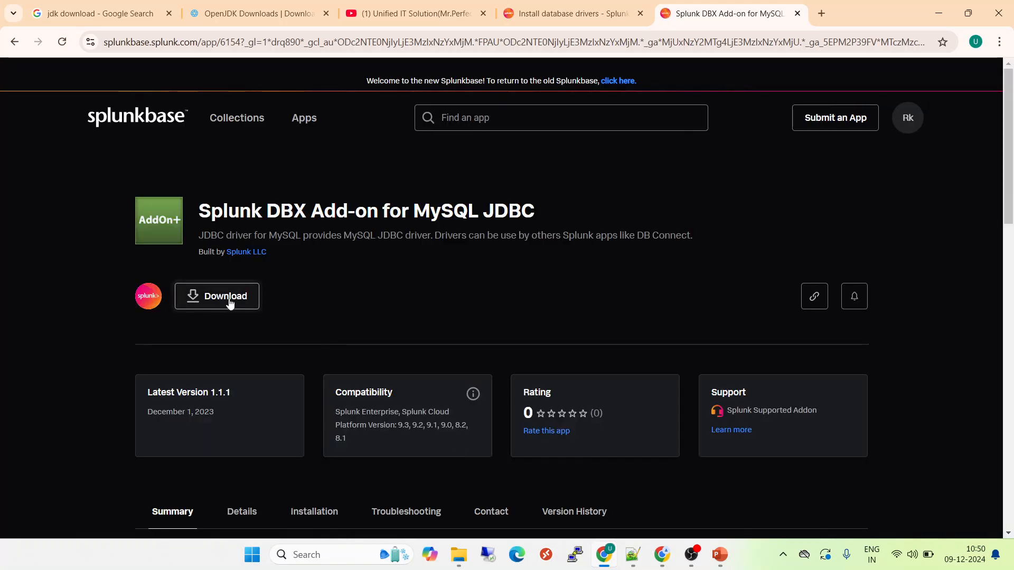
# Step: Tick both licence checkboxes and download splunk-dbx-add-on-for-mysql-jdbc_111.tgz, dismissing the thank-you dialog
pyautogui.click(254, 295)
pyautogui.click(328, 186)
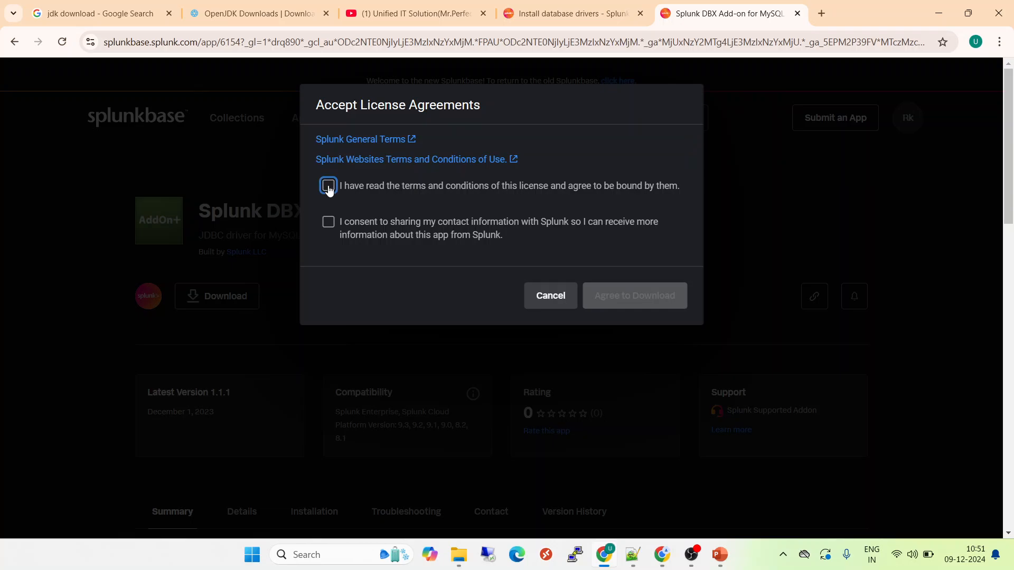
pyautogui.click(328, 223)
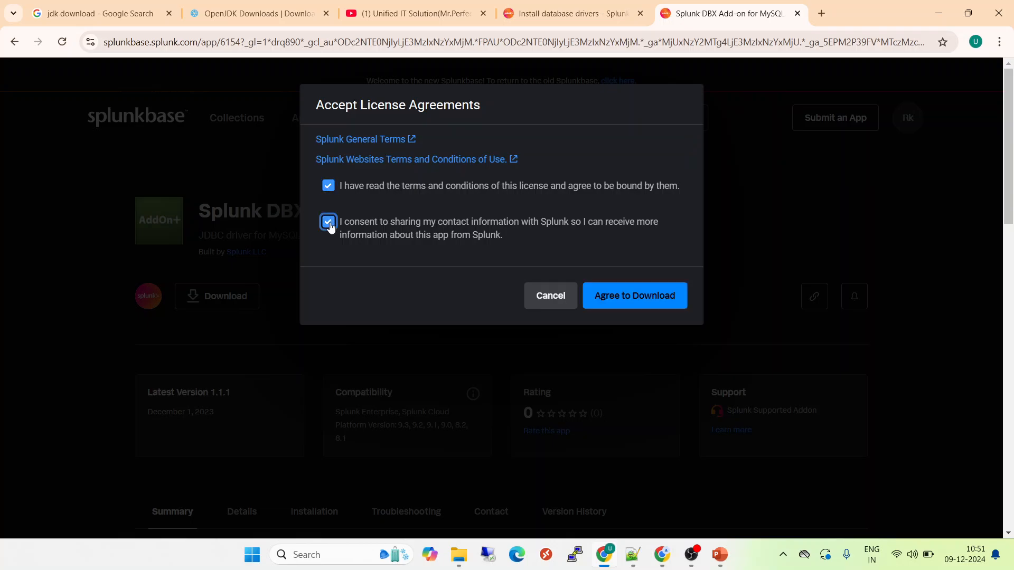
pyautogui.click(617, 297)
pyautogui.click(661, 291)
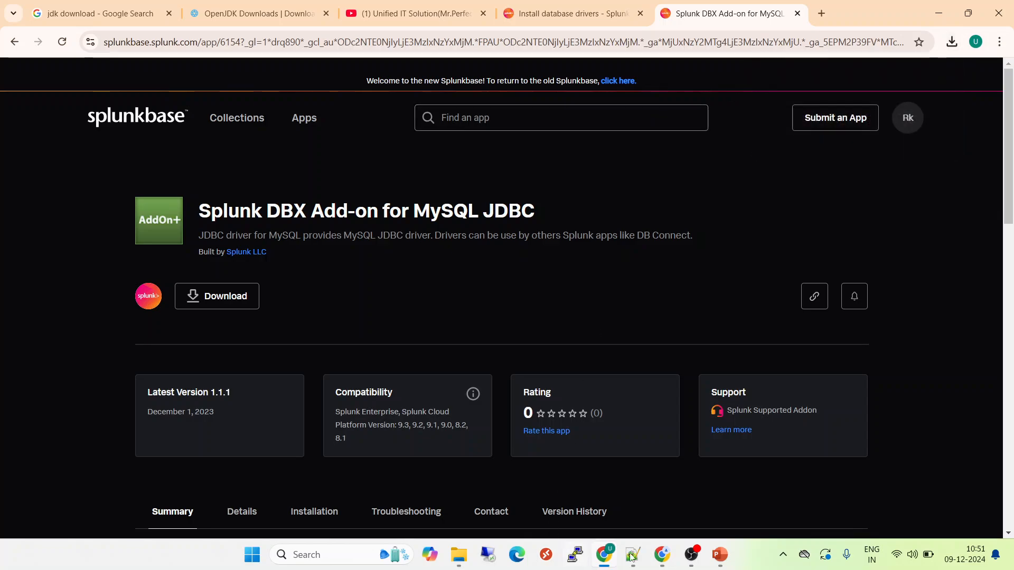
# Step: Go to the Manage Apps page in the local Splunk Enterprise window
pyautogui.click(665, 556)
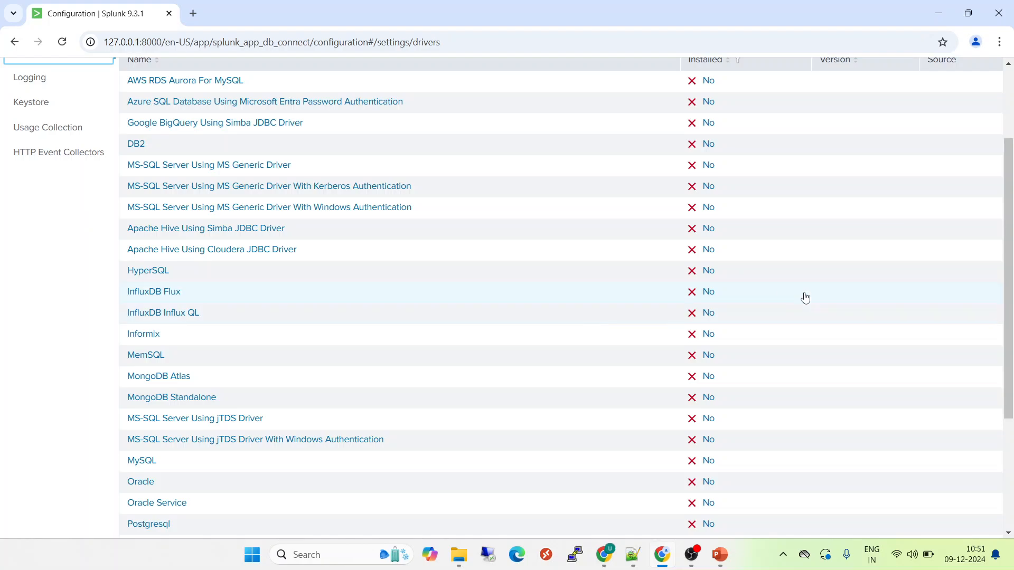
pyautogui.scroll(3, 1009, 272)
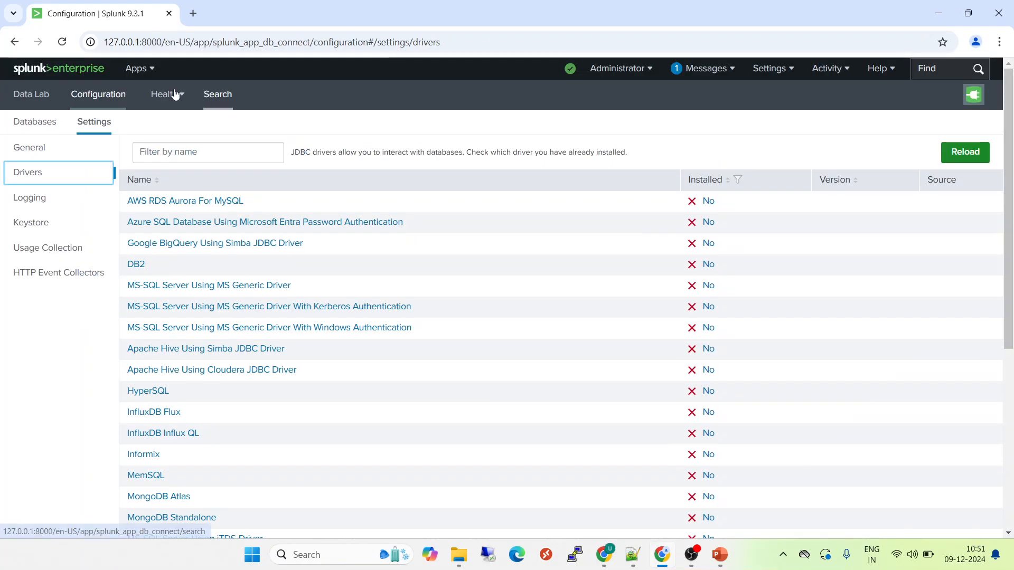
pyautogui.click(150, 70)
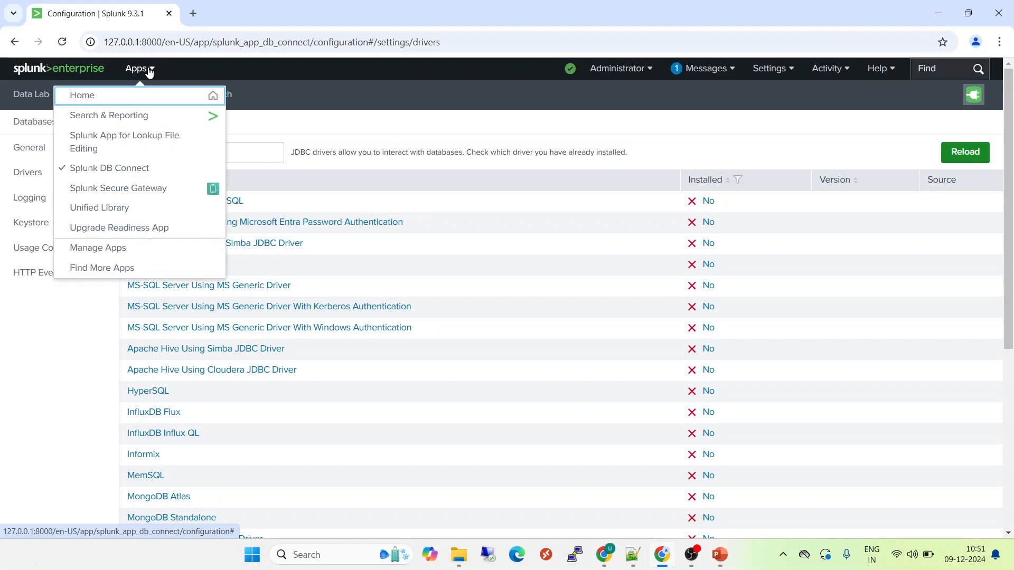
pyautogui.click(103, 251)
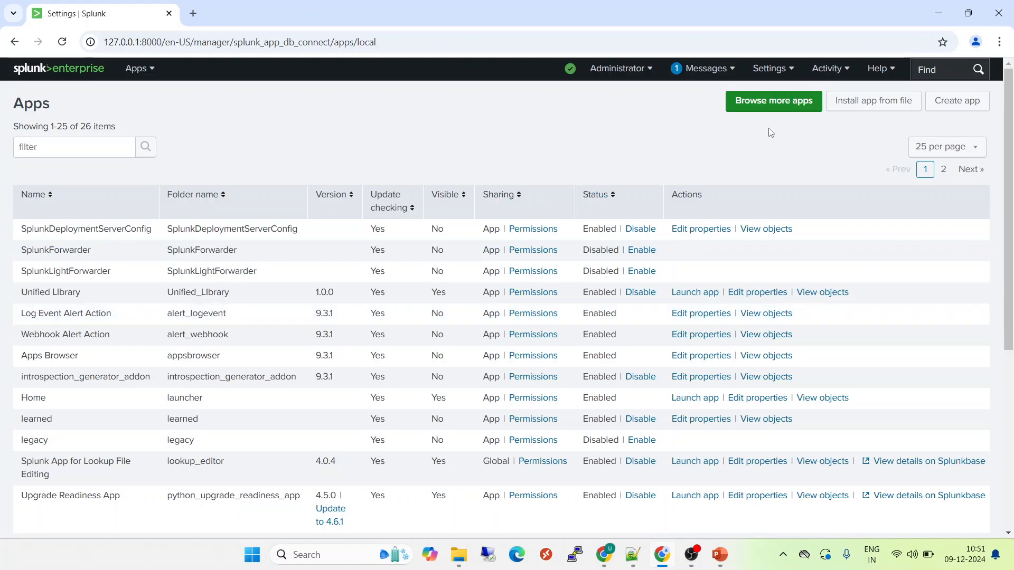
# Step: Upload splunk-dbx-add-on-for-mysql-jdbc_111.tgz via Install app from file and confirm the success message
pyautogui.click(870, 110)
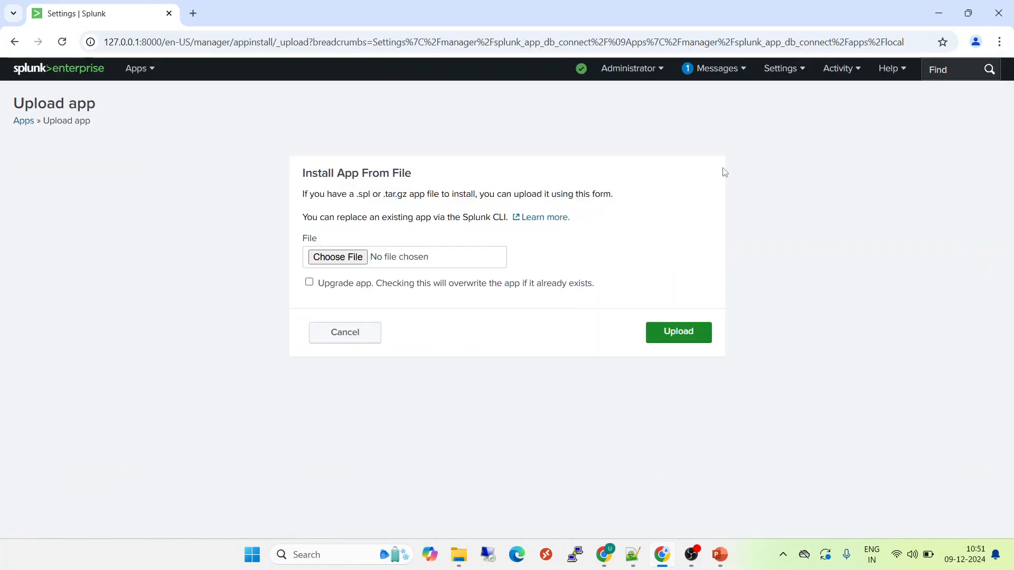
pyautogui.click(351, 259)
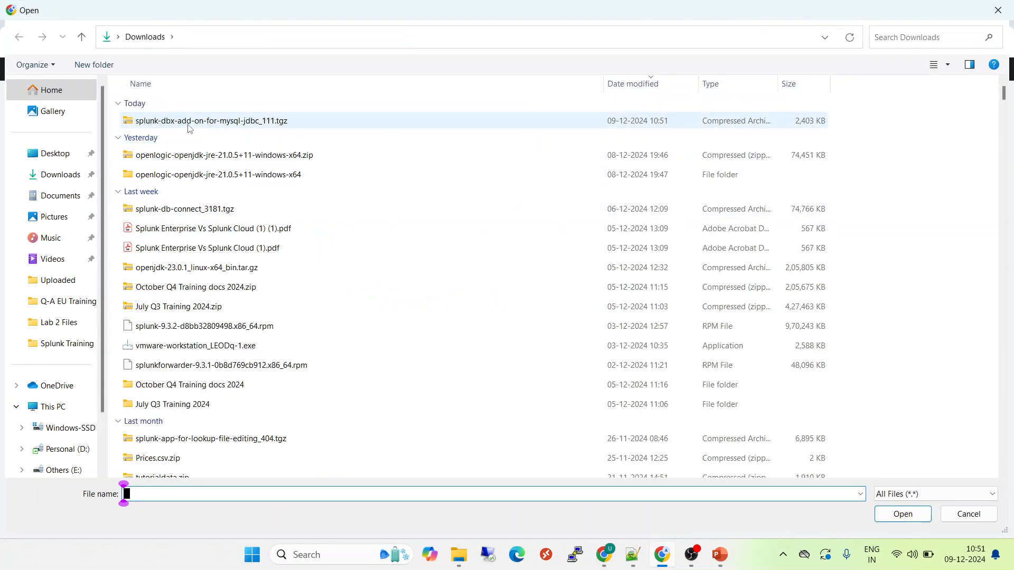
pyautogui.click(191, 121)
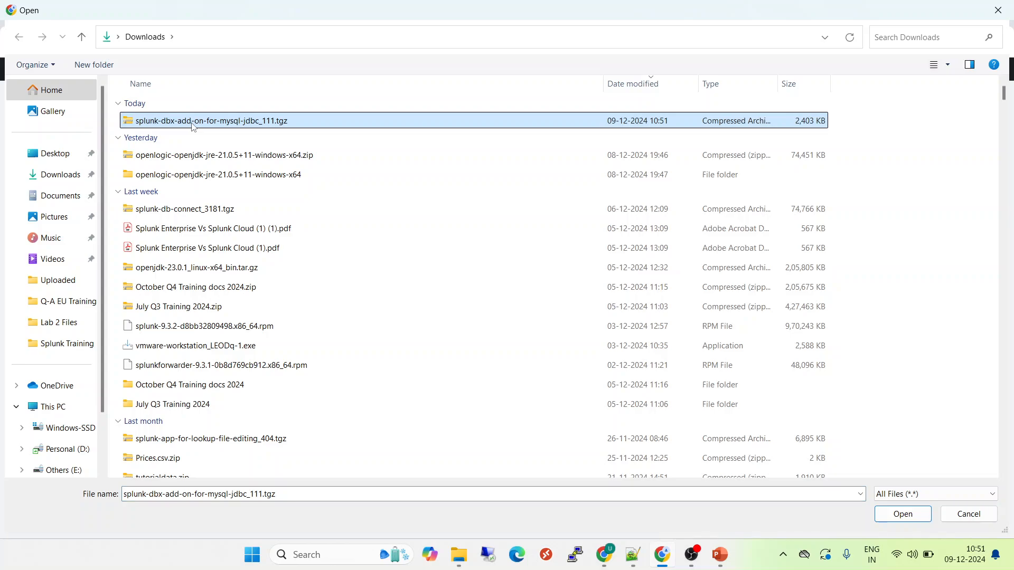
pyautogui.click(905, 515)
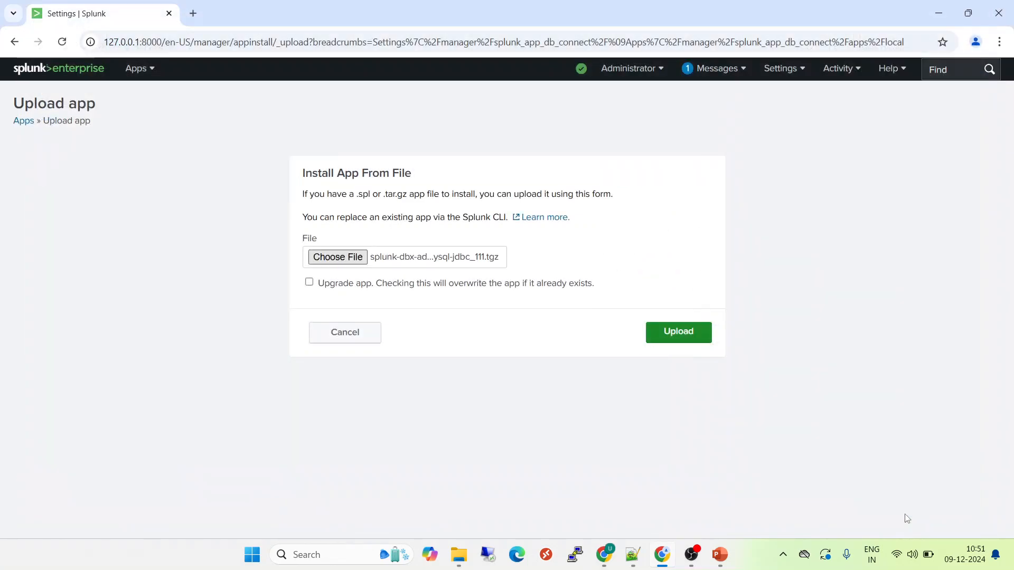
pyautogui.click(694, 334)
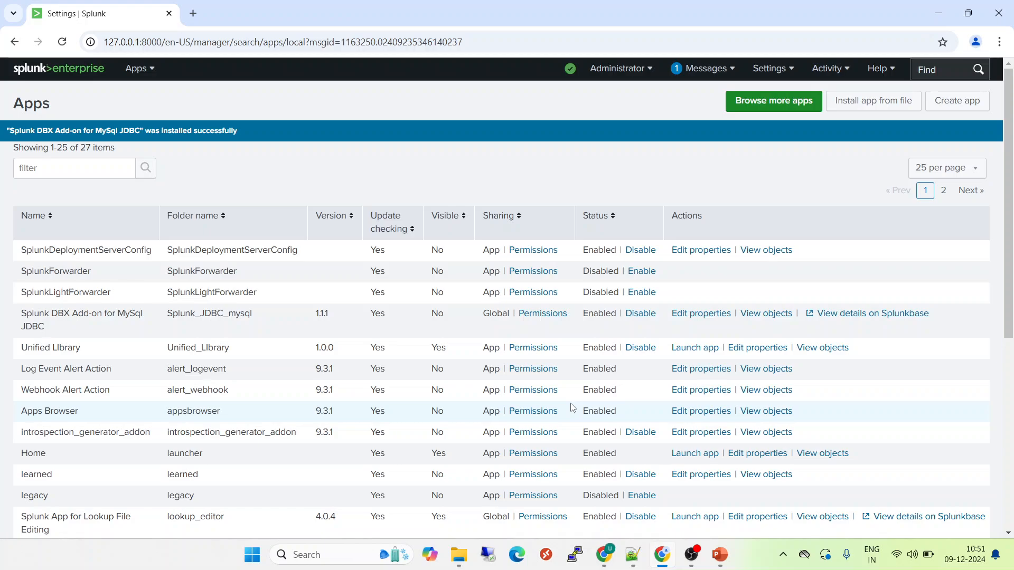
pyautogui.moveTo(35, 133); pyautogui.dragTo(245, 136)
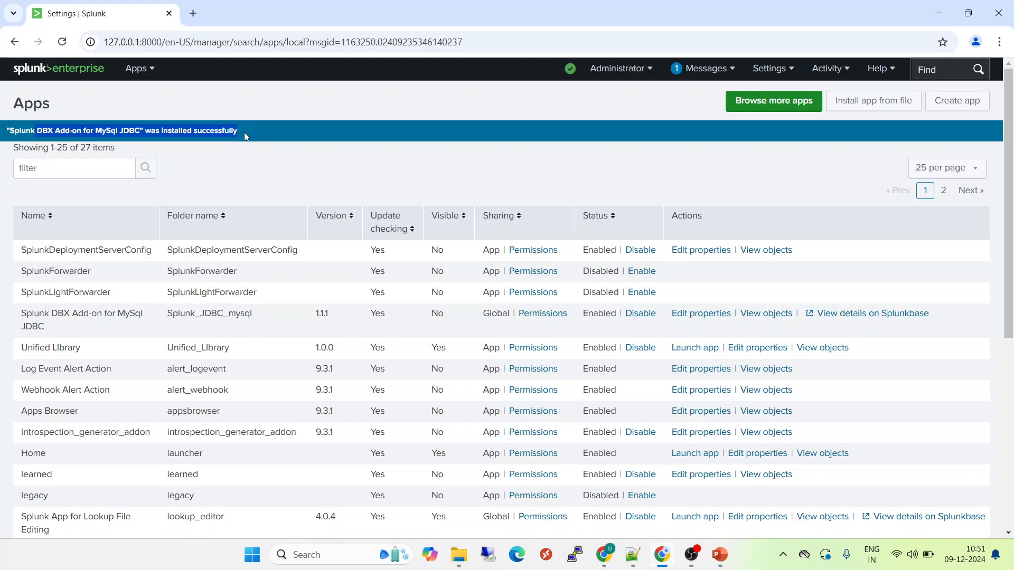
# Step: Reopen DB Connect's Drivers page, now showing AWS RDS Aurora For MySQL and MemSQL installed (8.1)
pyautogui.click(292, 168)
pyautogui.click(148, 77)
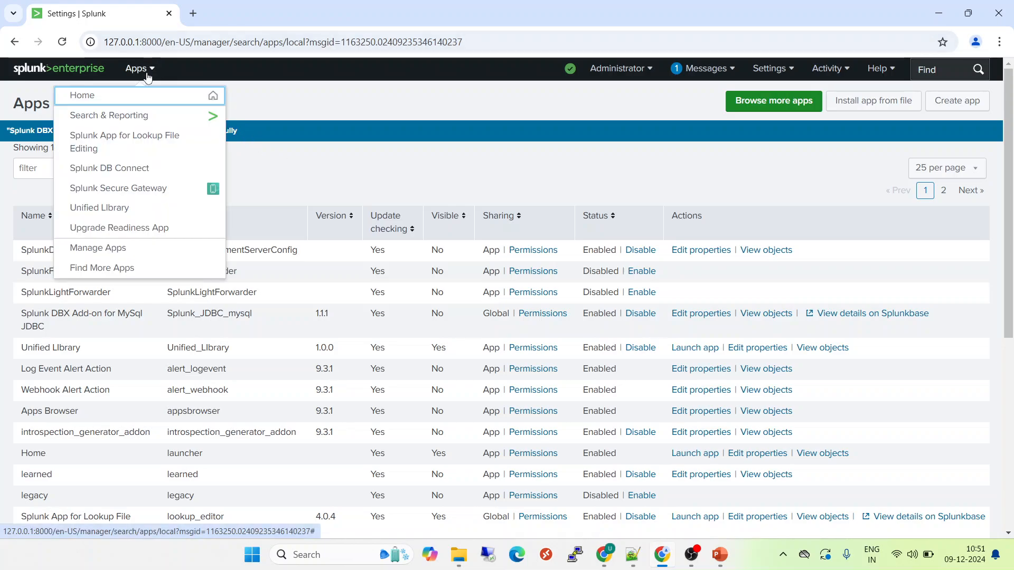
pyautogui.click(130, 175)
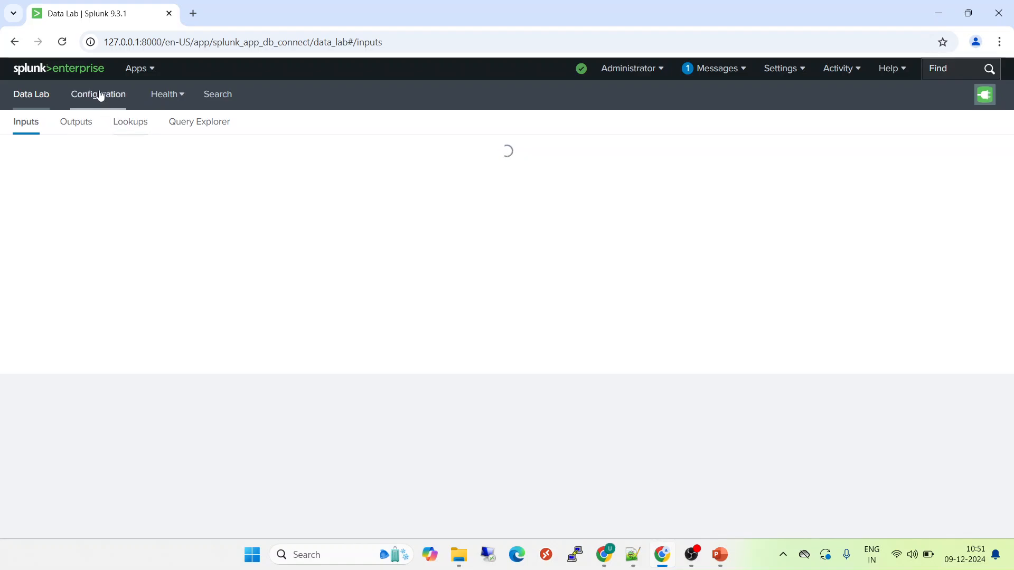
pyautogui.click(101, 95)
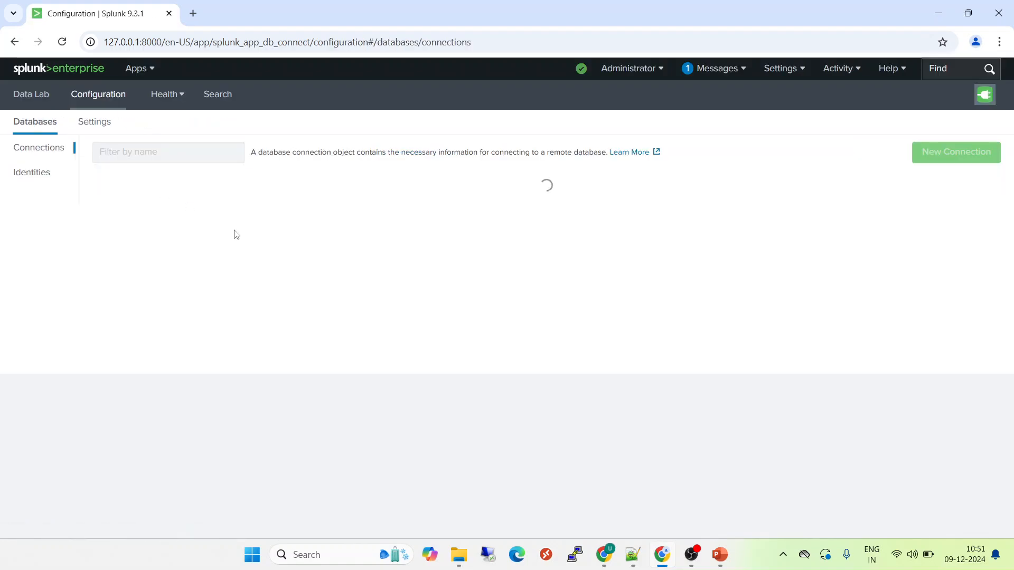
pyautogui.click(96, 127)
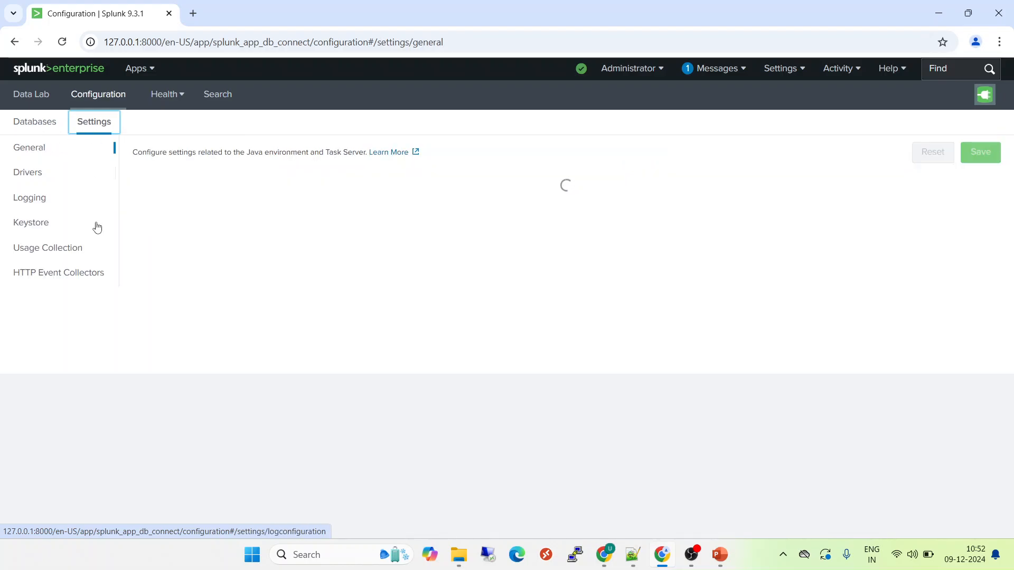
pyautogui.click(43, 173)
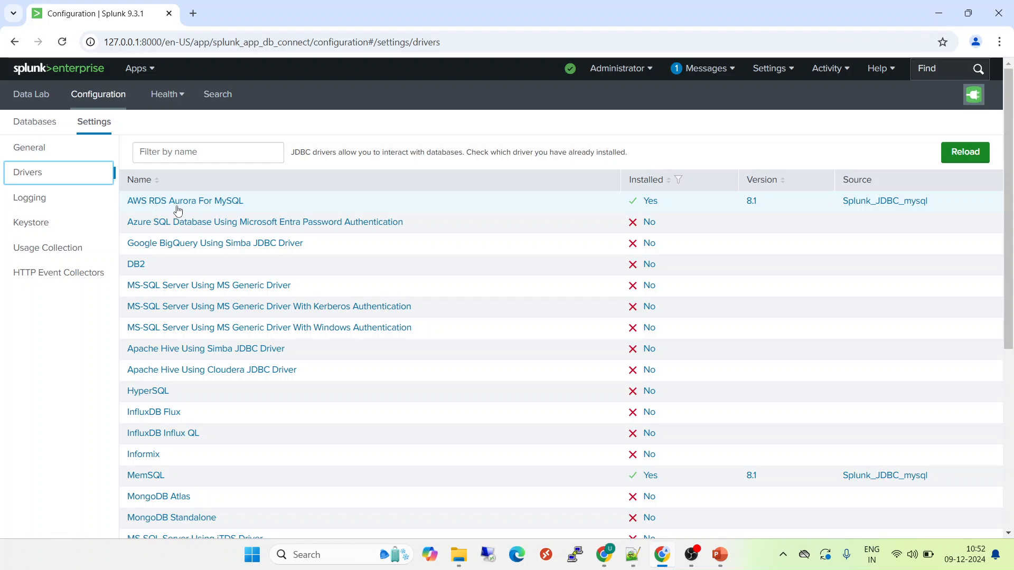
# Step: Sort drivers by Installed, then show the 'How to Install Splunk DB connect Driver' title slide full screen
pyautogui.click(656, 185)
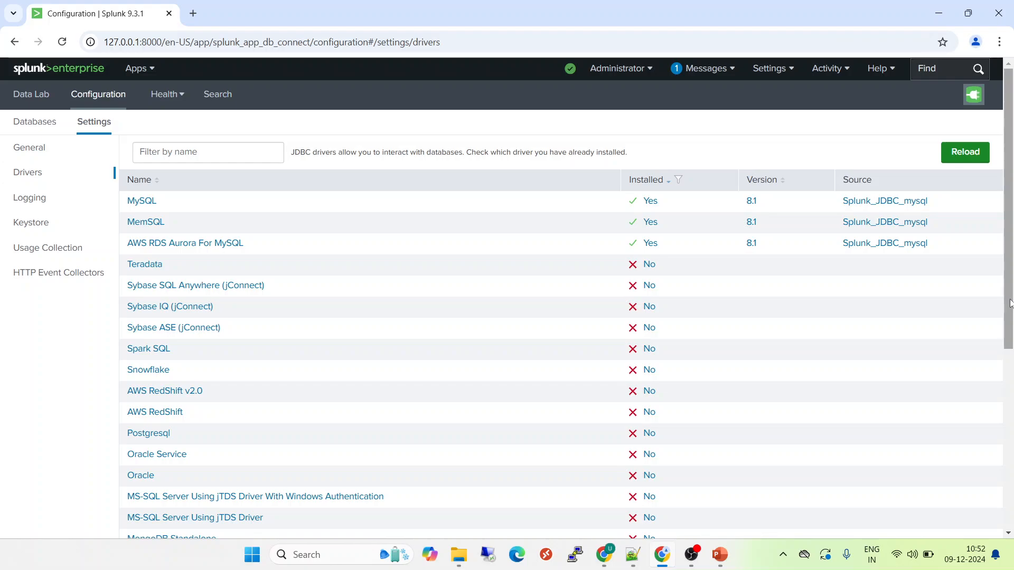
pyautogui.moveTo(1010, 303)
pyautogui.mouseDown()
pyautogui.moveTo(997, 372)
pyautogui.moveTo(1009, 288)
pyautogui.mouseUp()
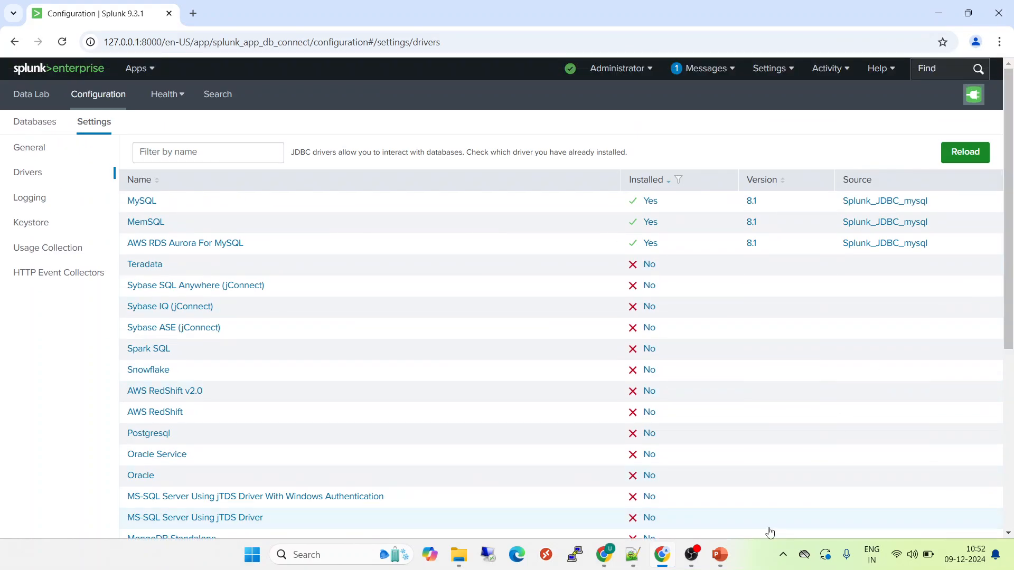
pyautogui.moveTo(719, 554)
pyautogui.click(773, 496)
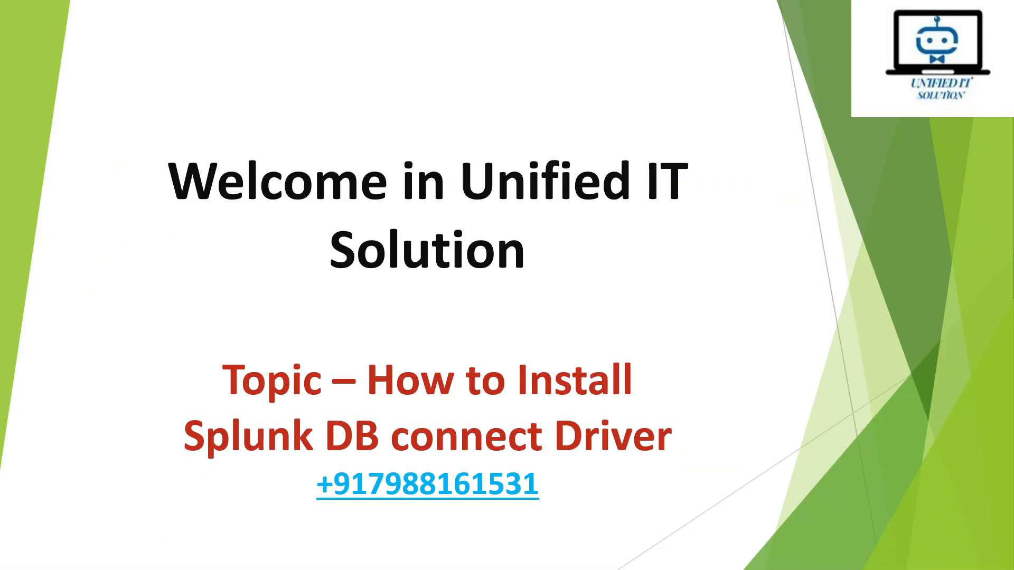